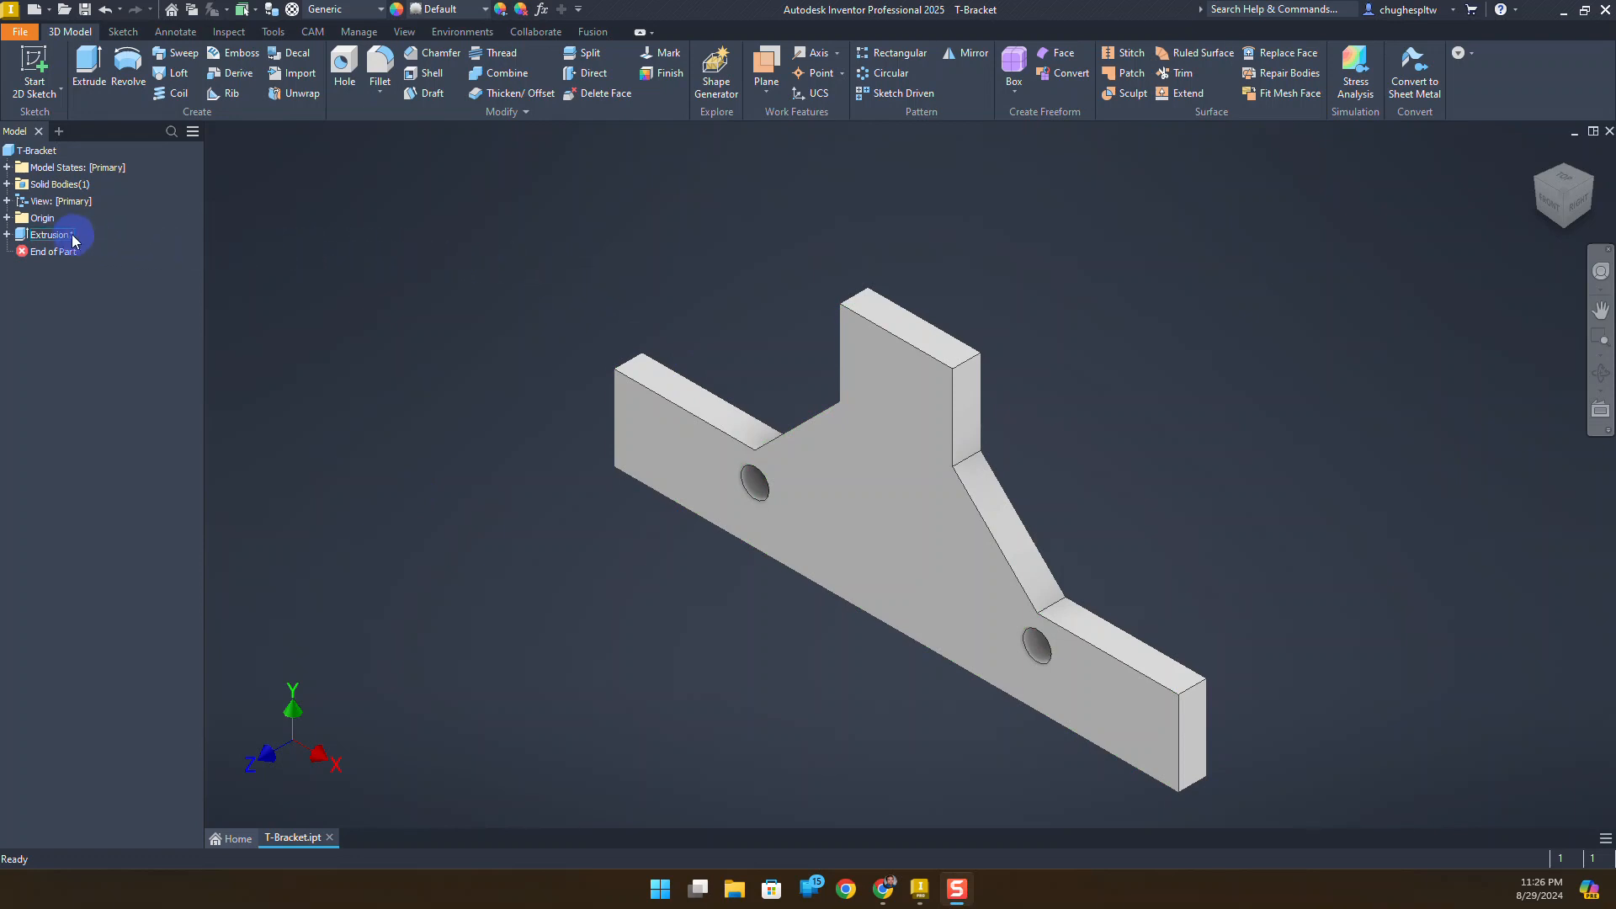
Step: Open the T-Bracket extrusion's underlying sketch for editing
{"action": "left_click", "coordinate": [6, 234]}
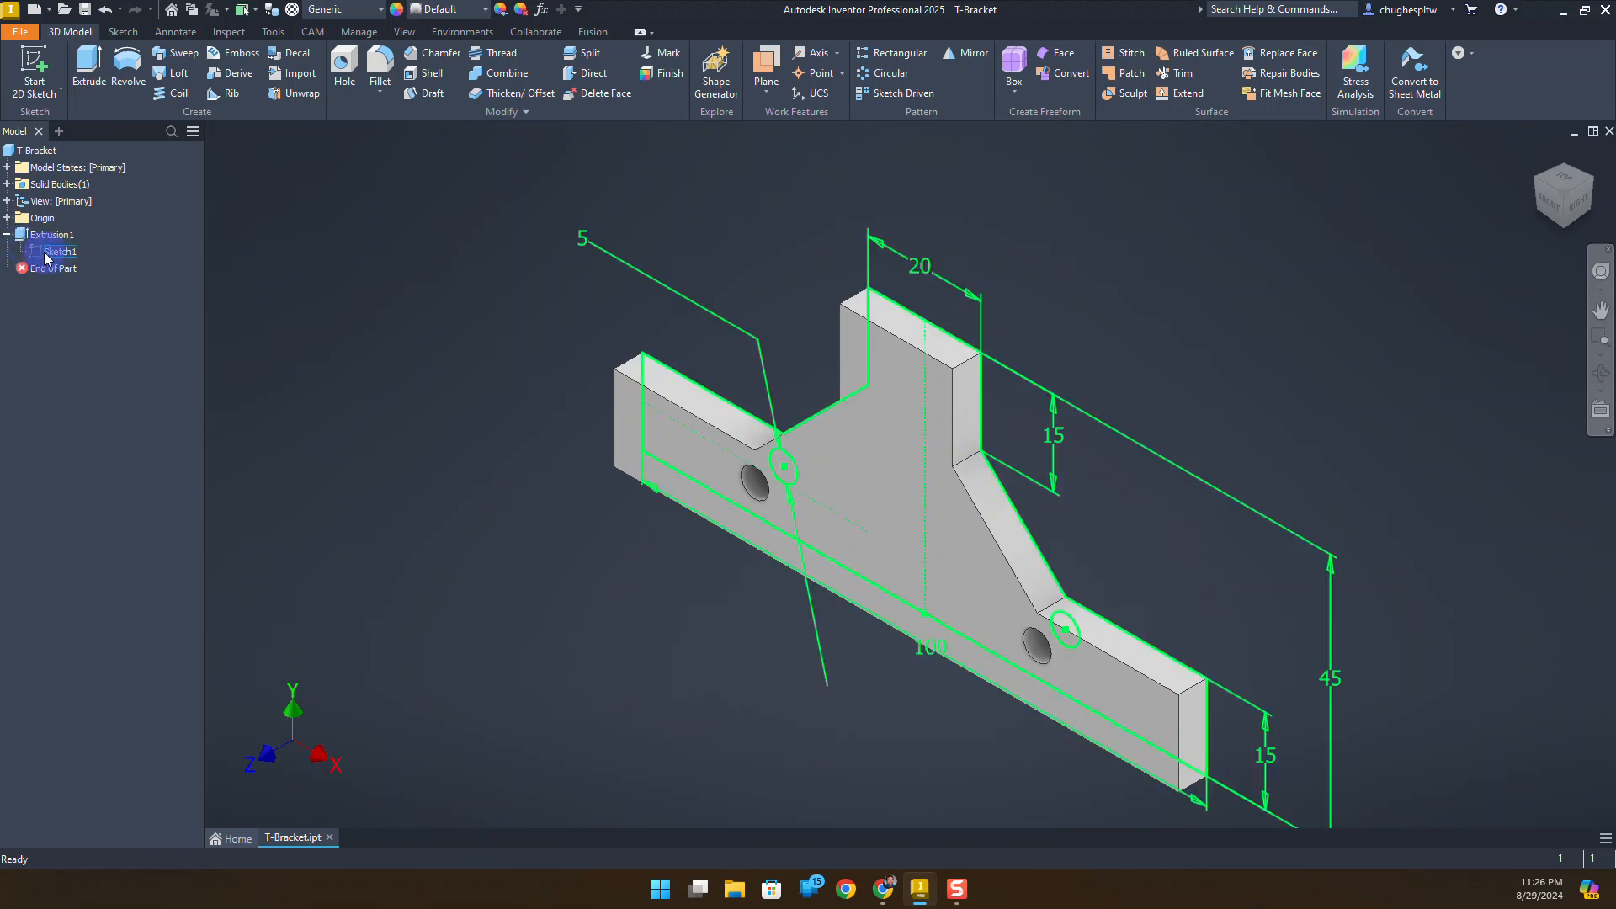
{"action": "right_click", "coordinate": [53, 251]}
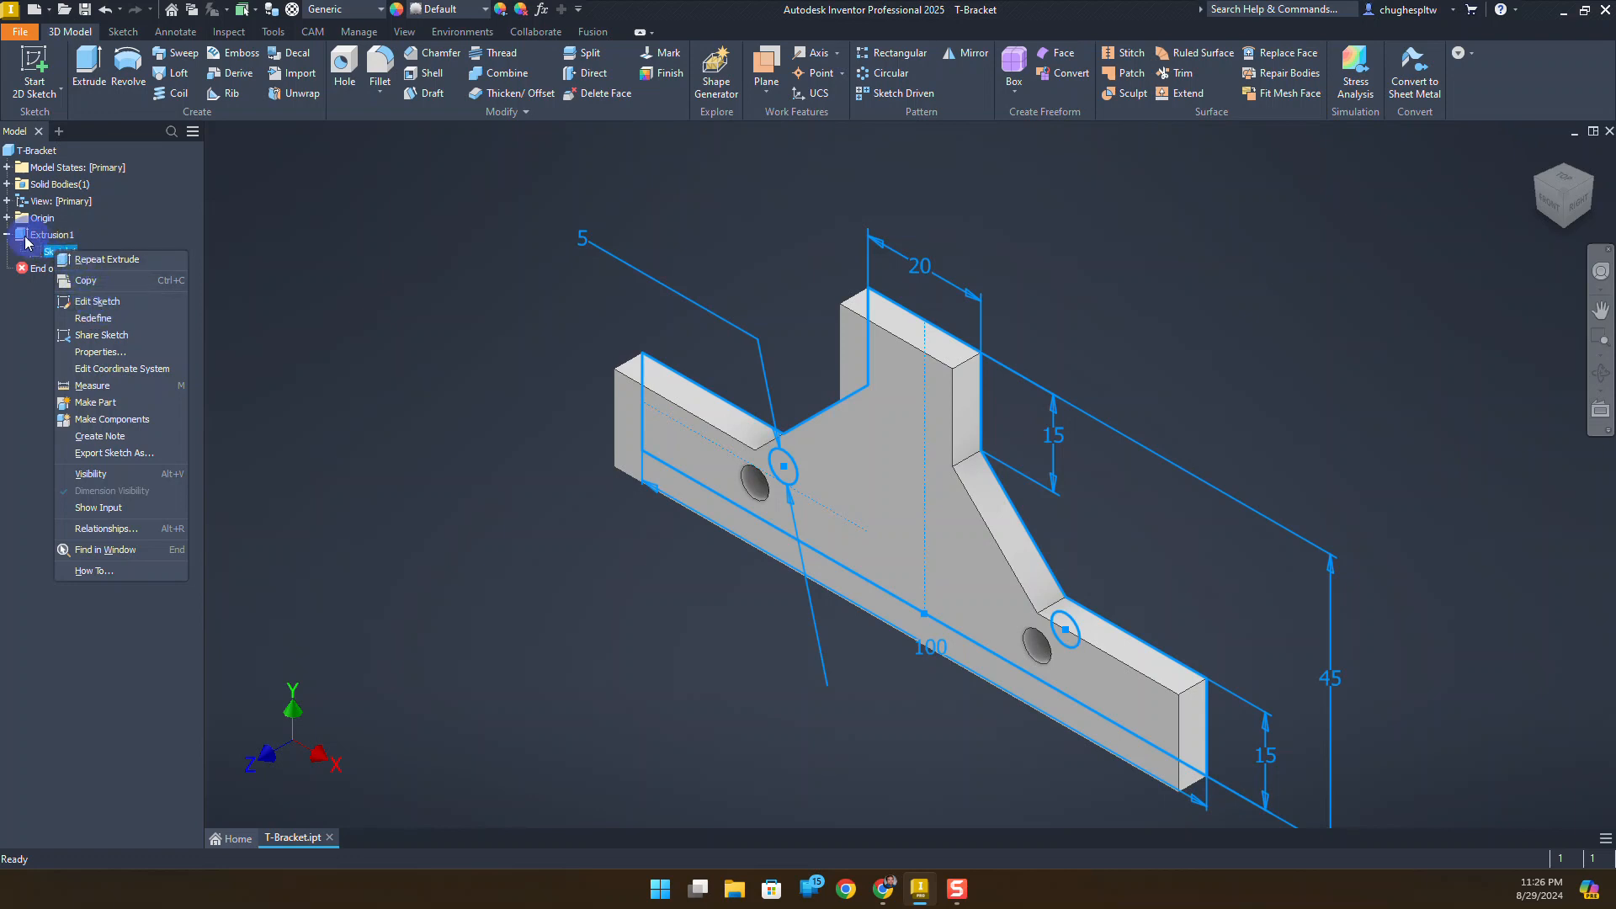
{"action": "left_click", "coordinate": [12, 239]}
{"action": "left_click", "coordinate": [7, 234]}
{"action": "left_click", "coordinate": [67, 237]}
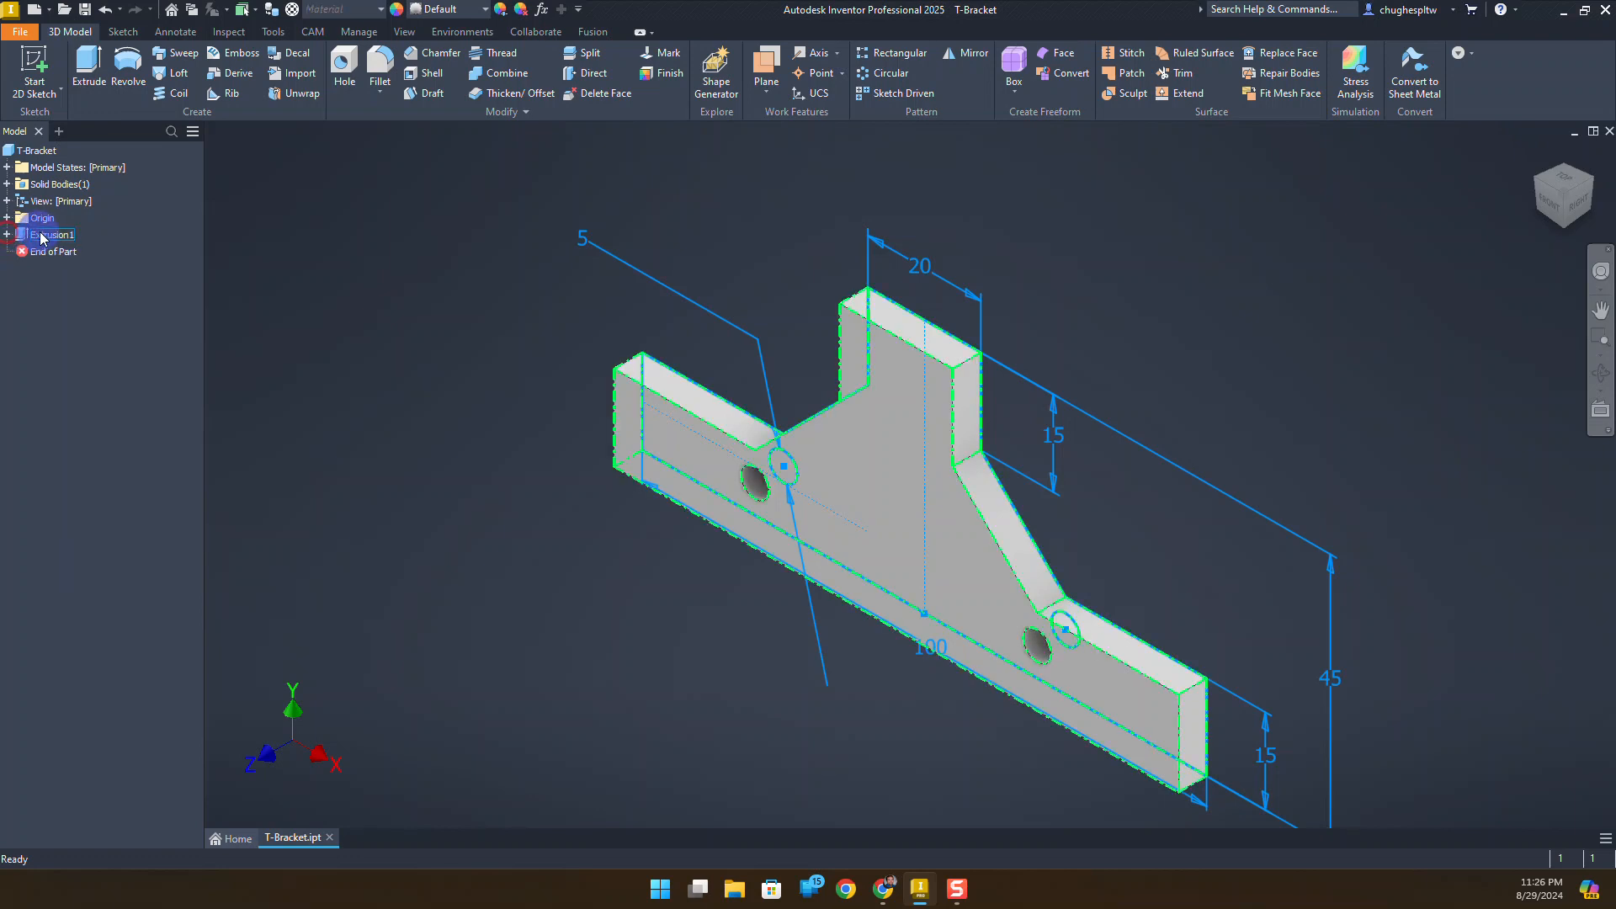
{"action": "right_click", "coordinate": [68, 236]}
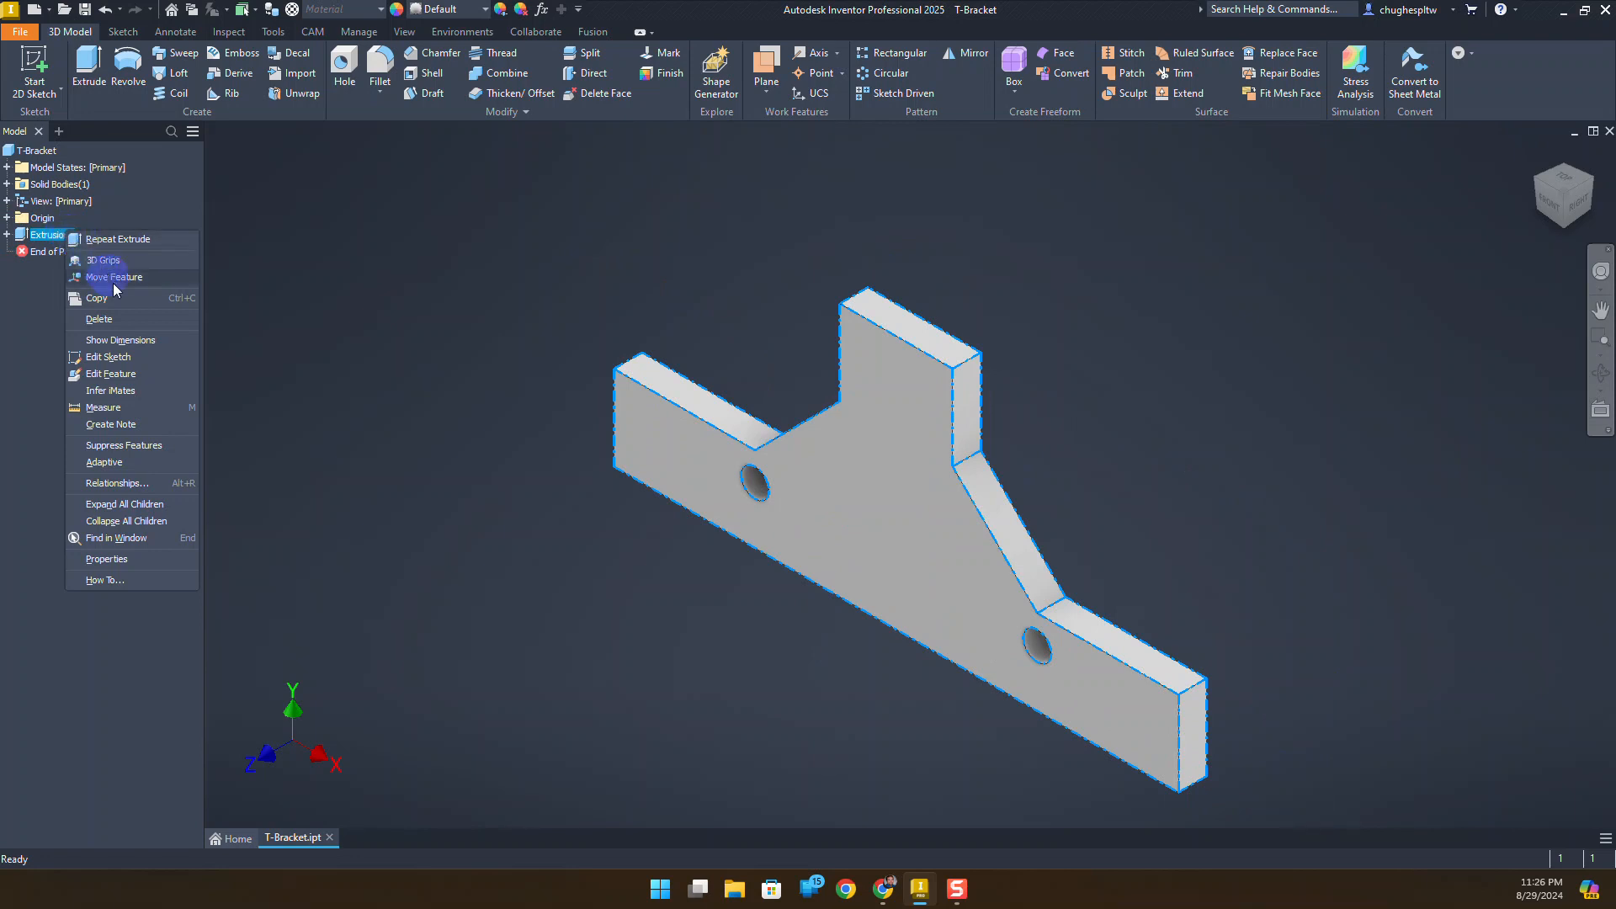
{"action": "left_click", "coordinate": [128, 359]}
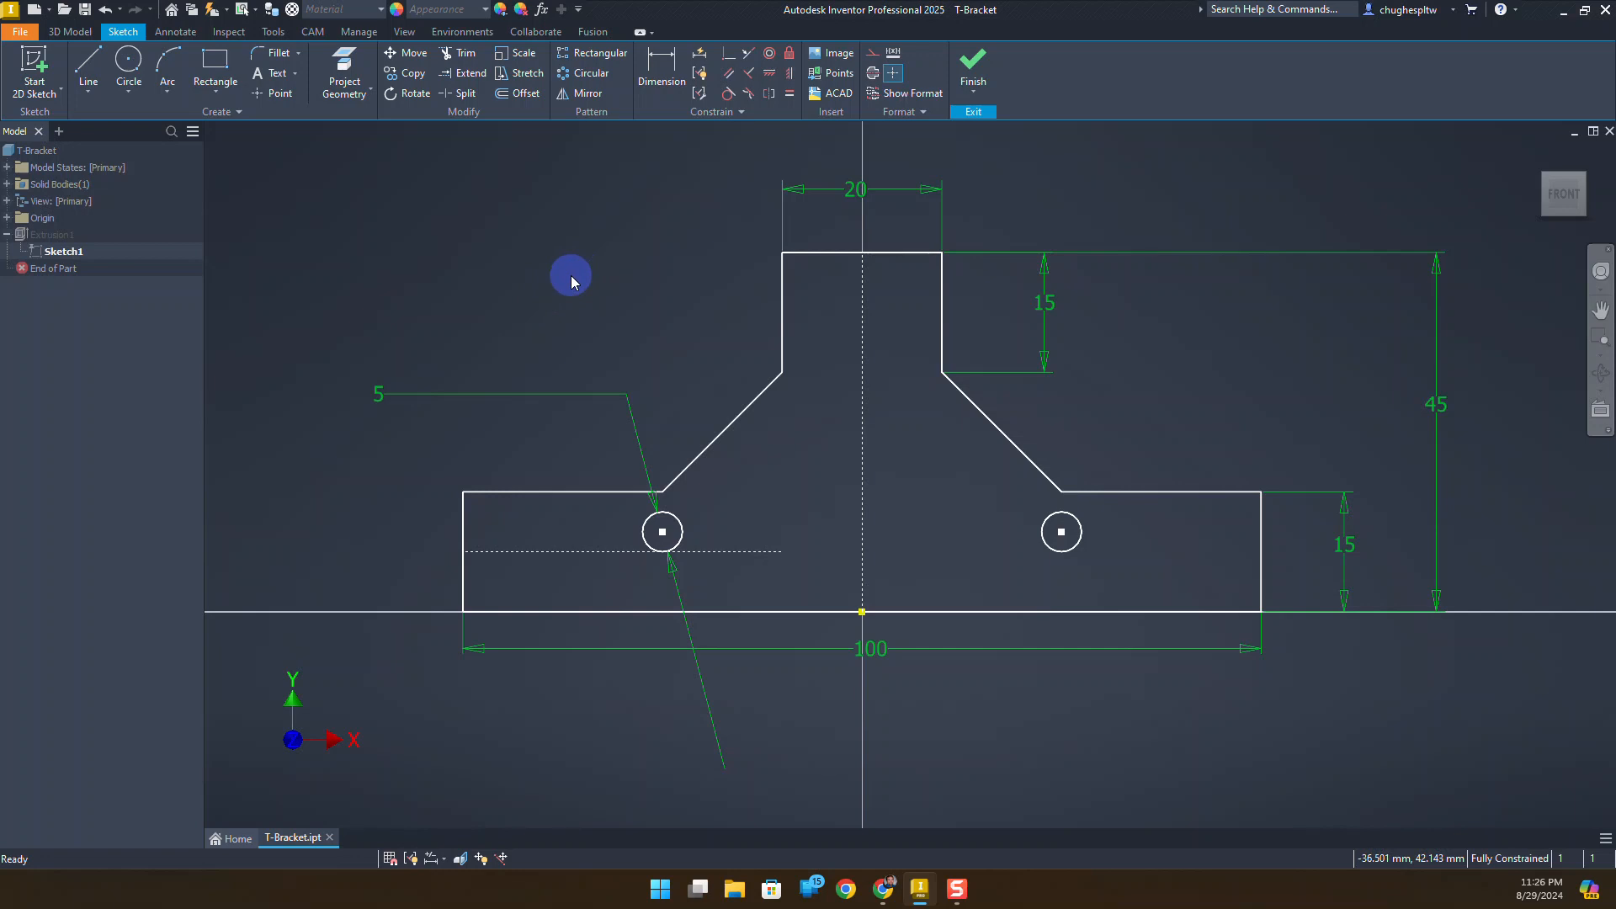
Step: Set the overall width of the bracket's base to 125 mm
{"action": "double_click", "coordinate": [872, 656]}
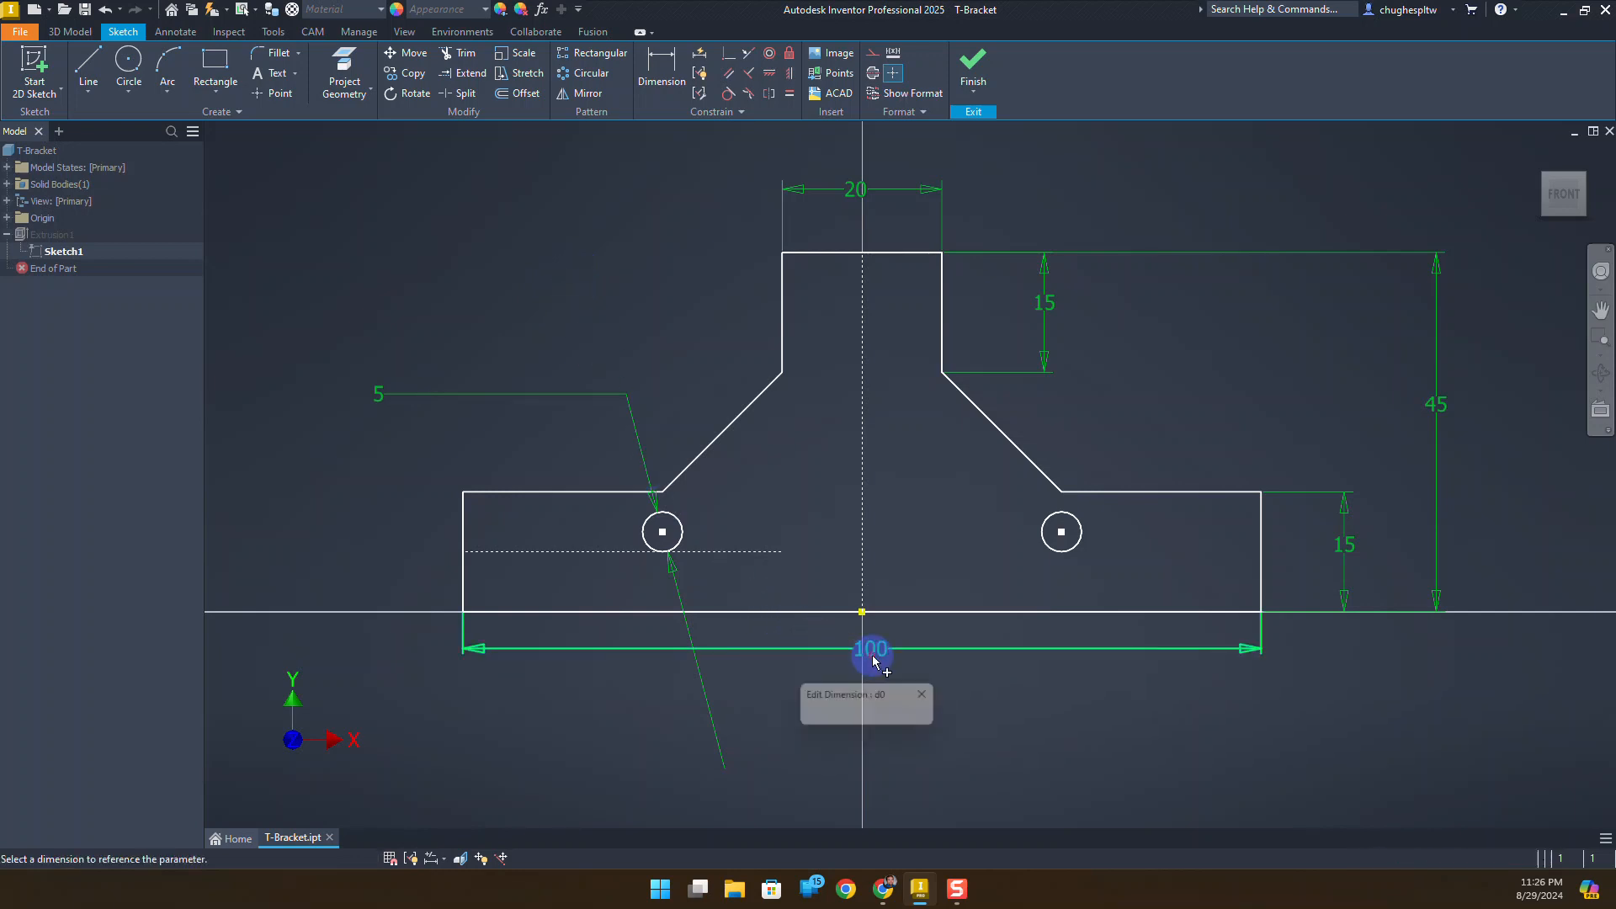
{"action": "type", "text": "125"}
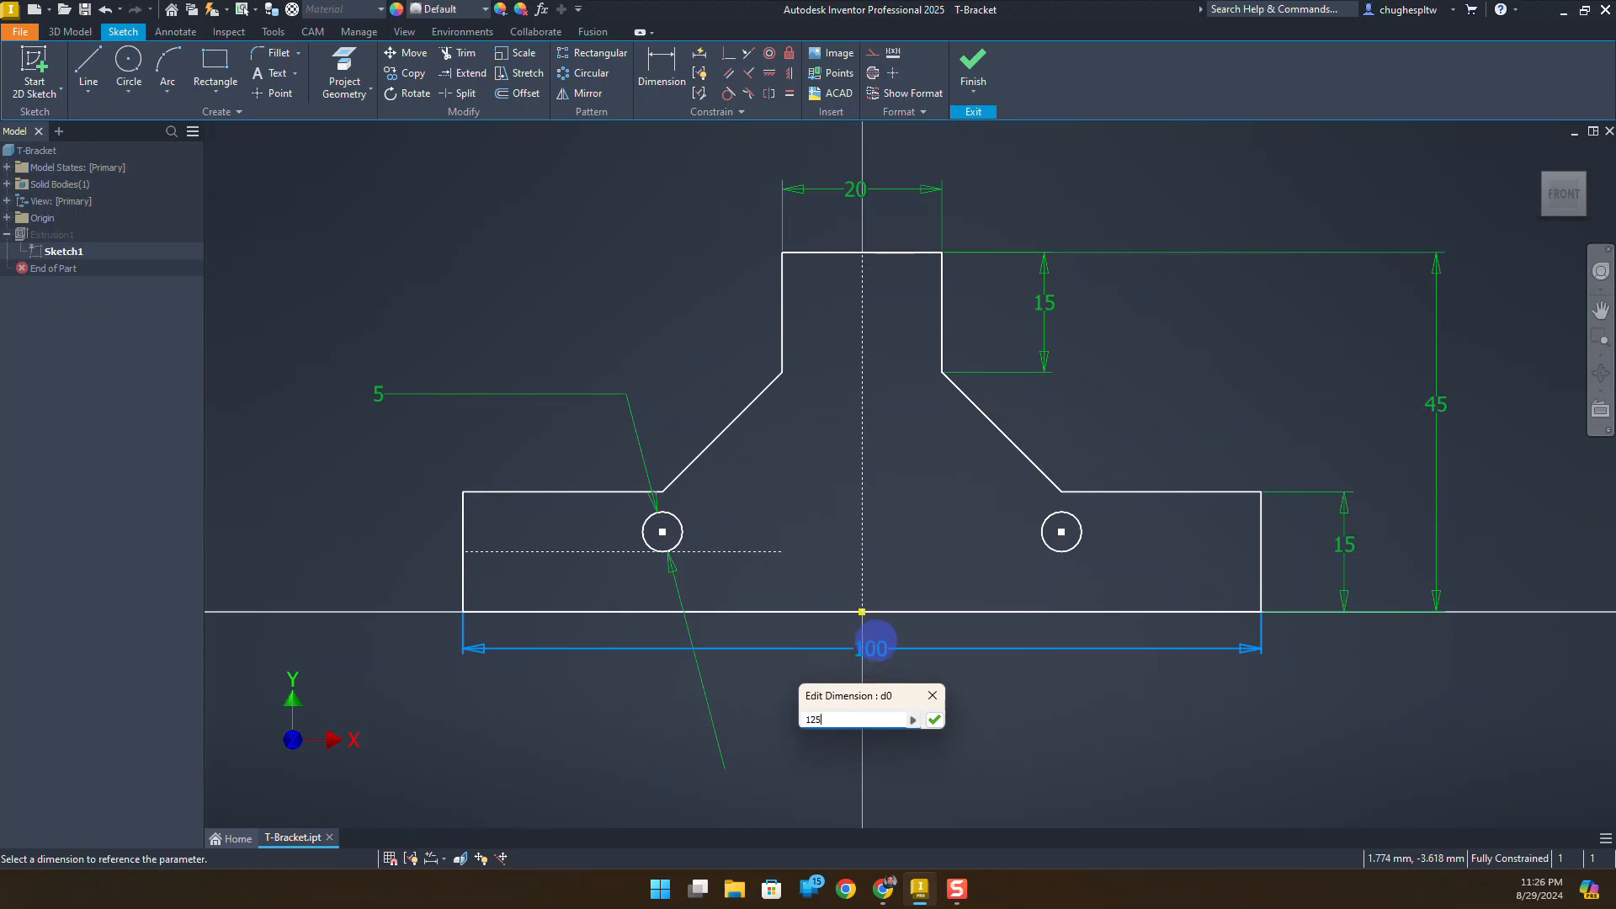
{"action": "key", "text": "Return"}
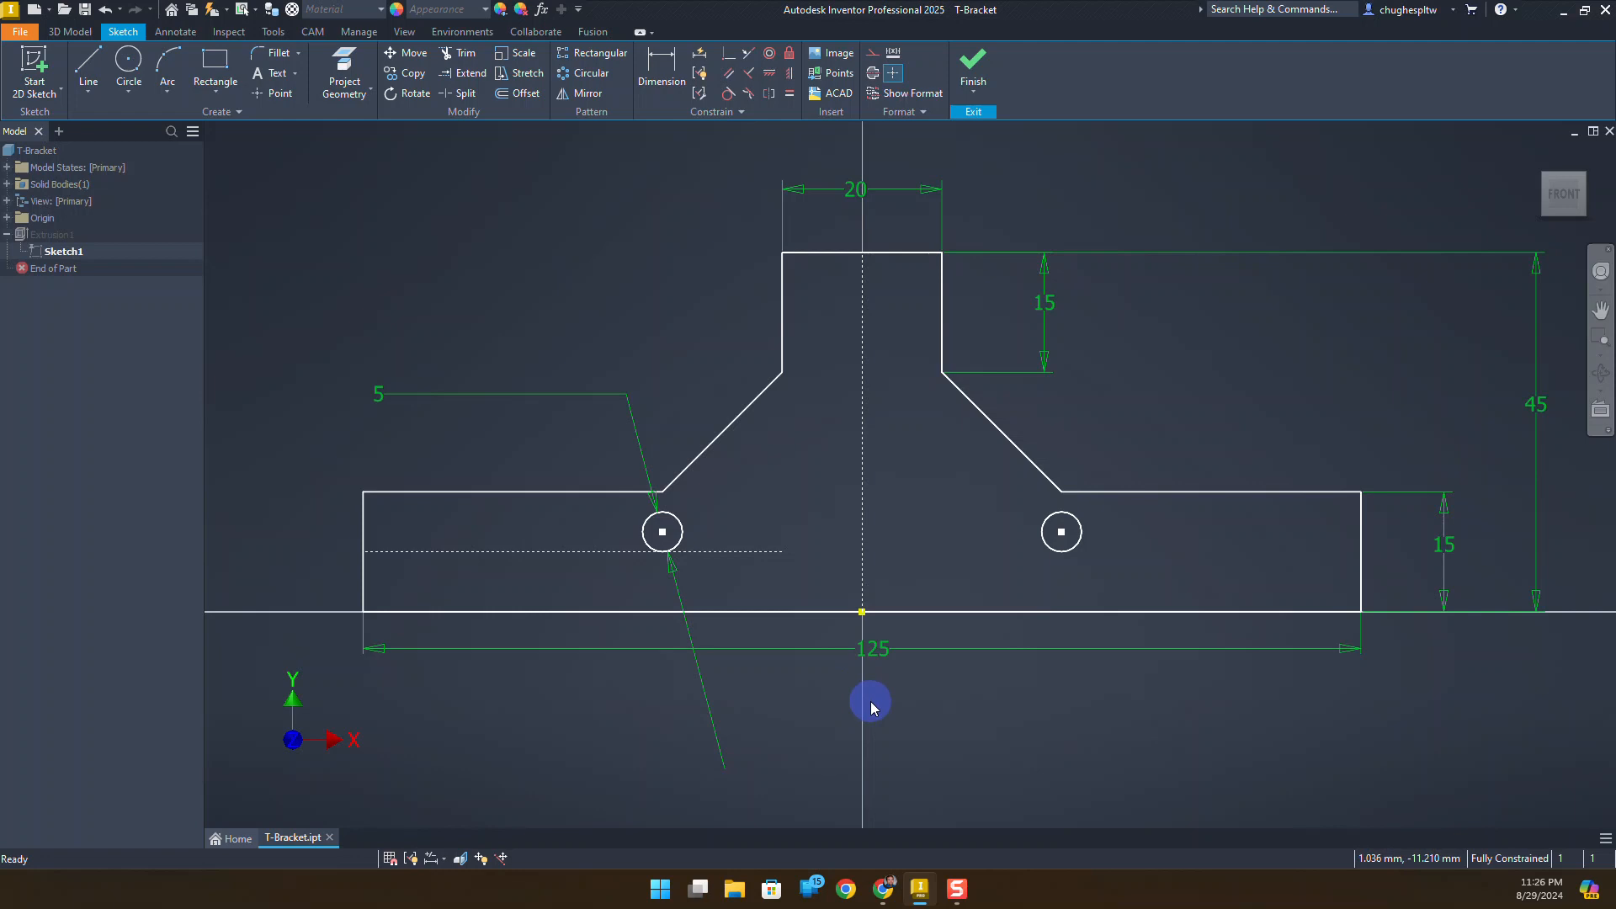
Step: Set the bracket's overall height dimension to 60 mm
{"action": "middle_click_drag", "start_coordinate": [982, 682], "coordinate": [772, 708]}
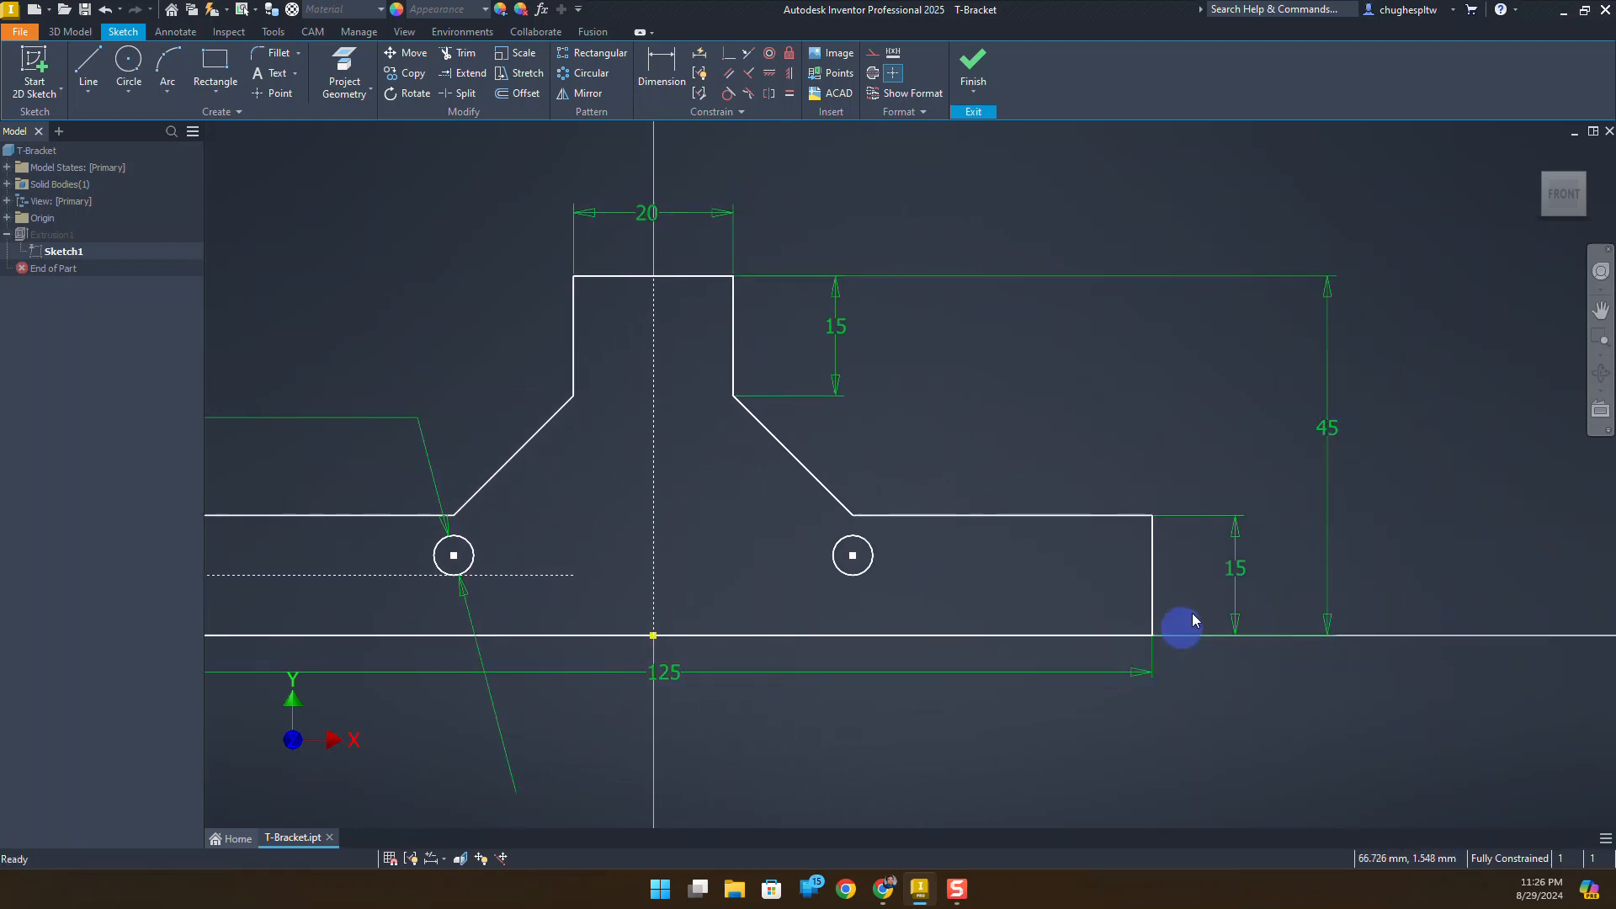
{"action": "double_click", "coordinate": [1329, 430]}
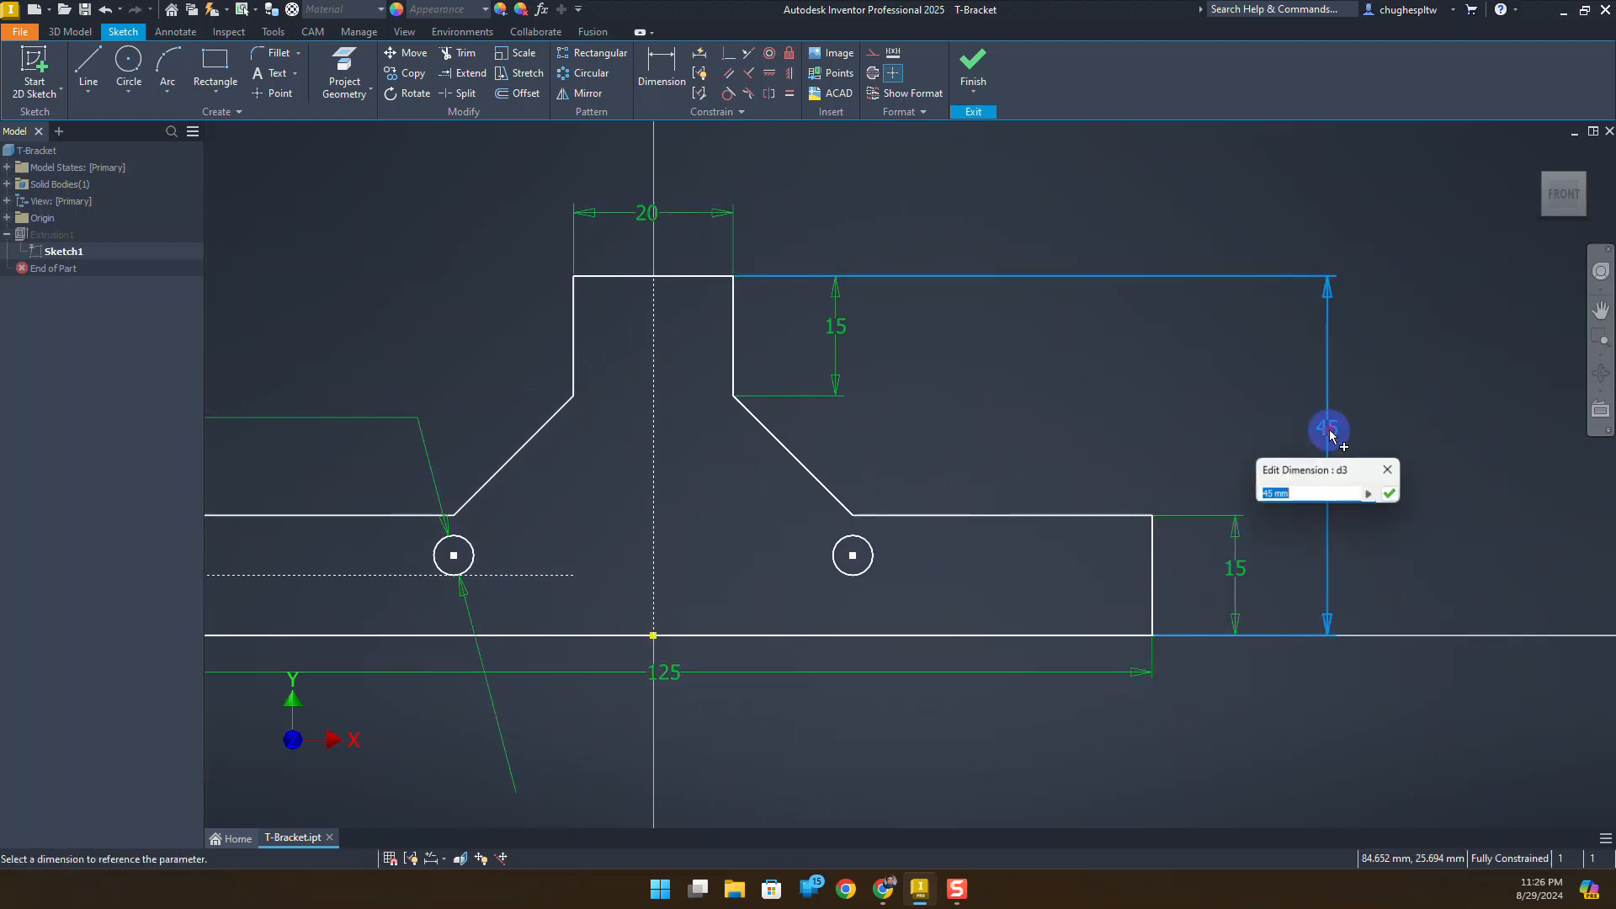
{"action": "type", "text": "60"}
{"action": "key", "text": "Return"}
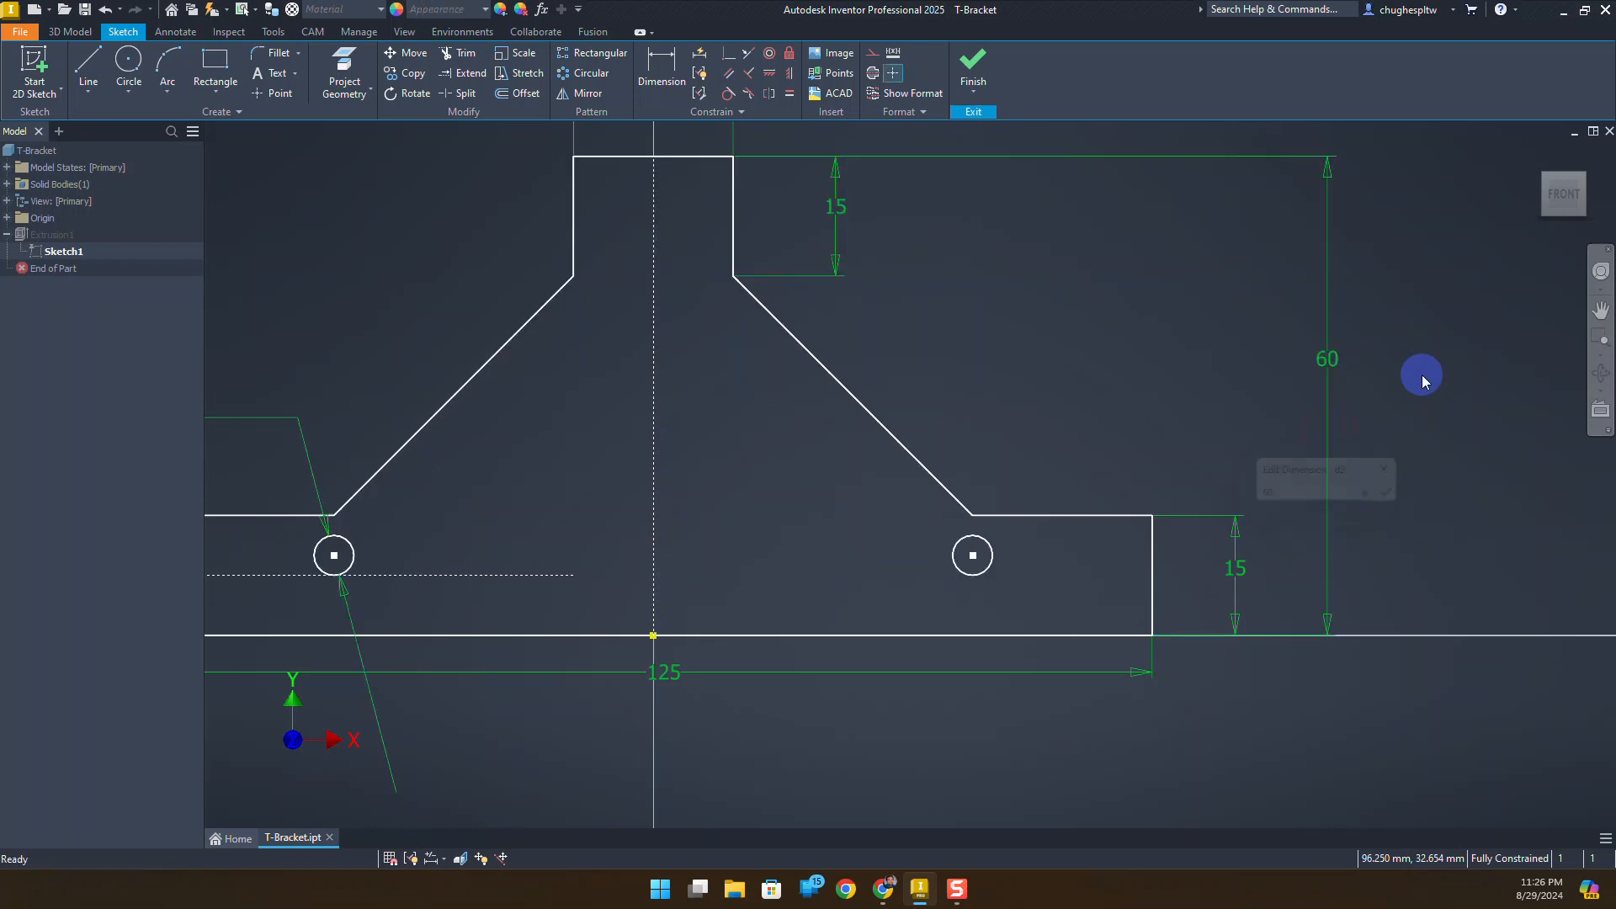
Step: Set the bracket's overall height to 80 mm and inspect the hole near the end of the base
{"action": "scroll", "coordinate": [1154, 426], "scroll_direction": "down", "scroll_amount": 3}
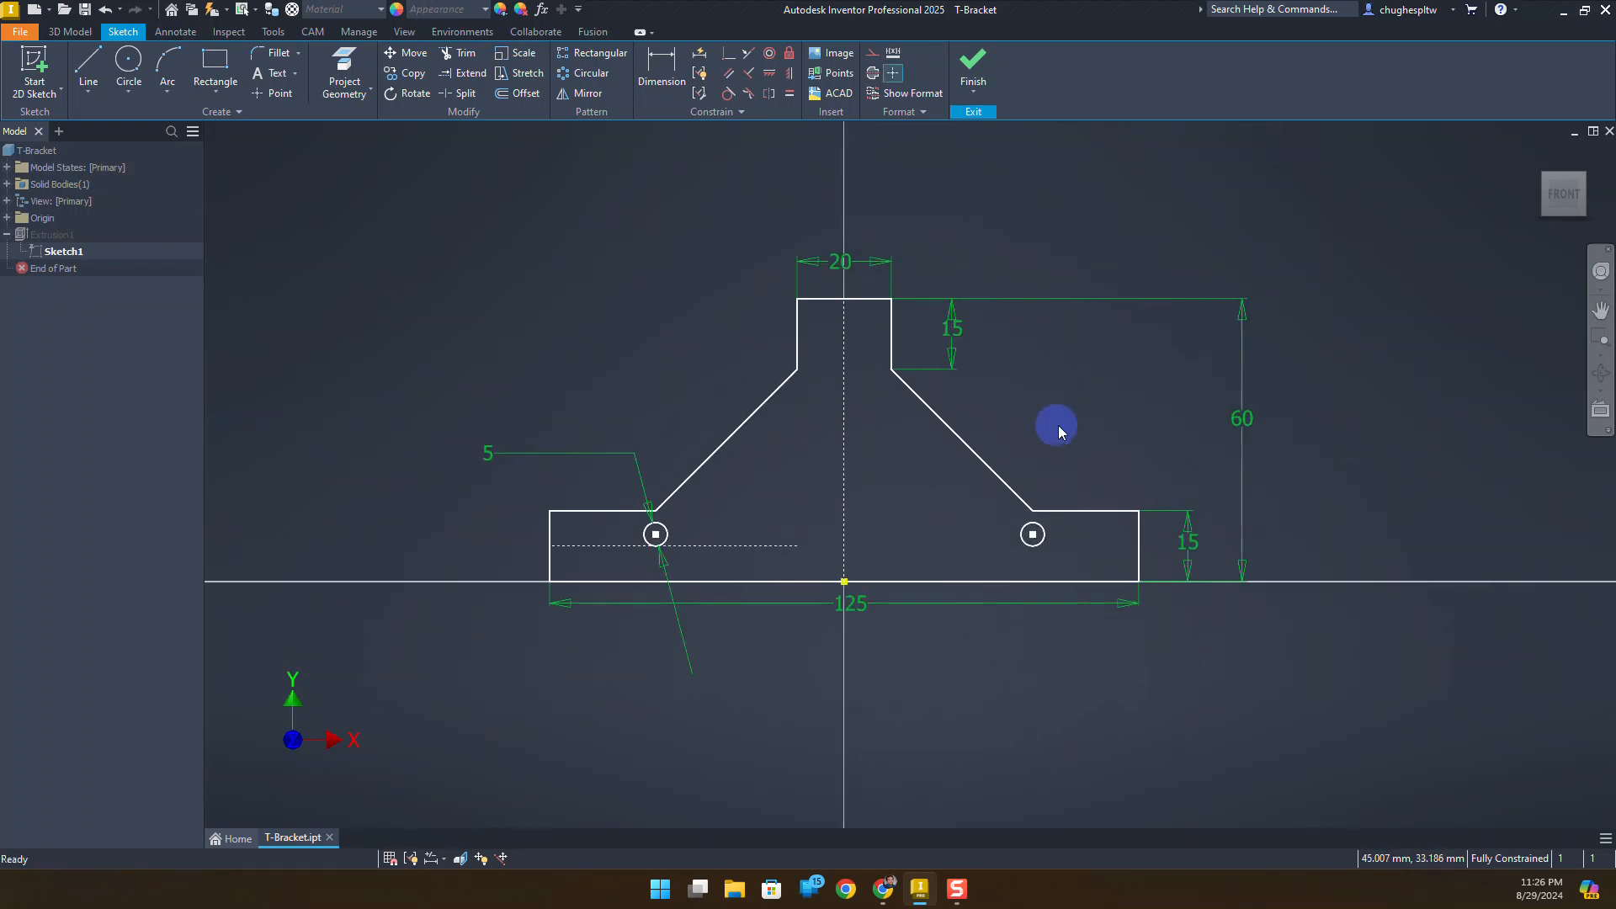
{"action": "double_click", "coordinate": [1239, 418]}
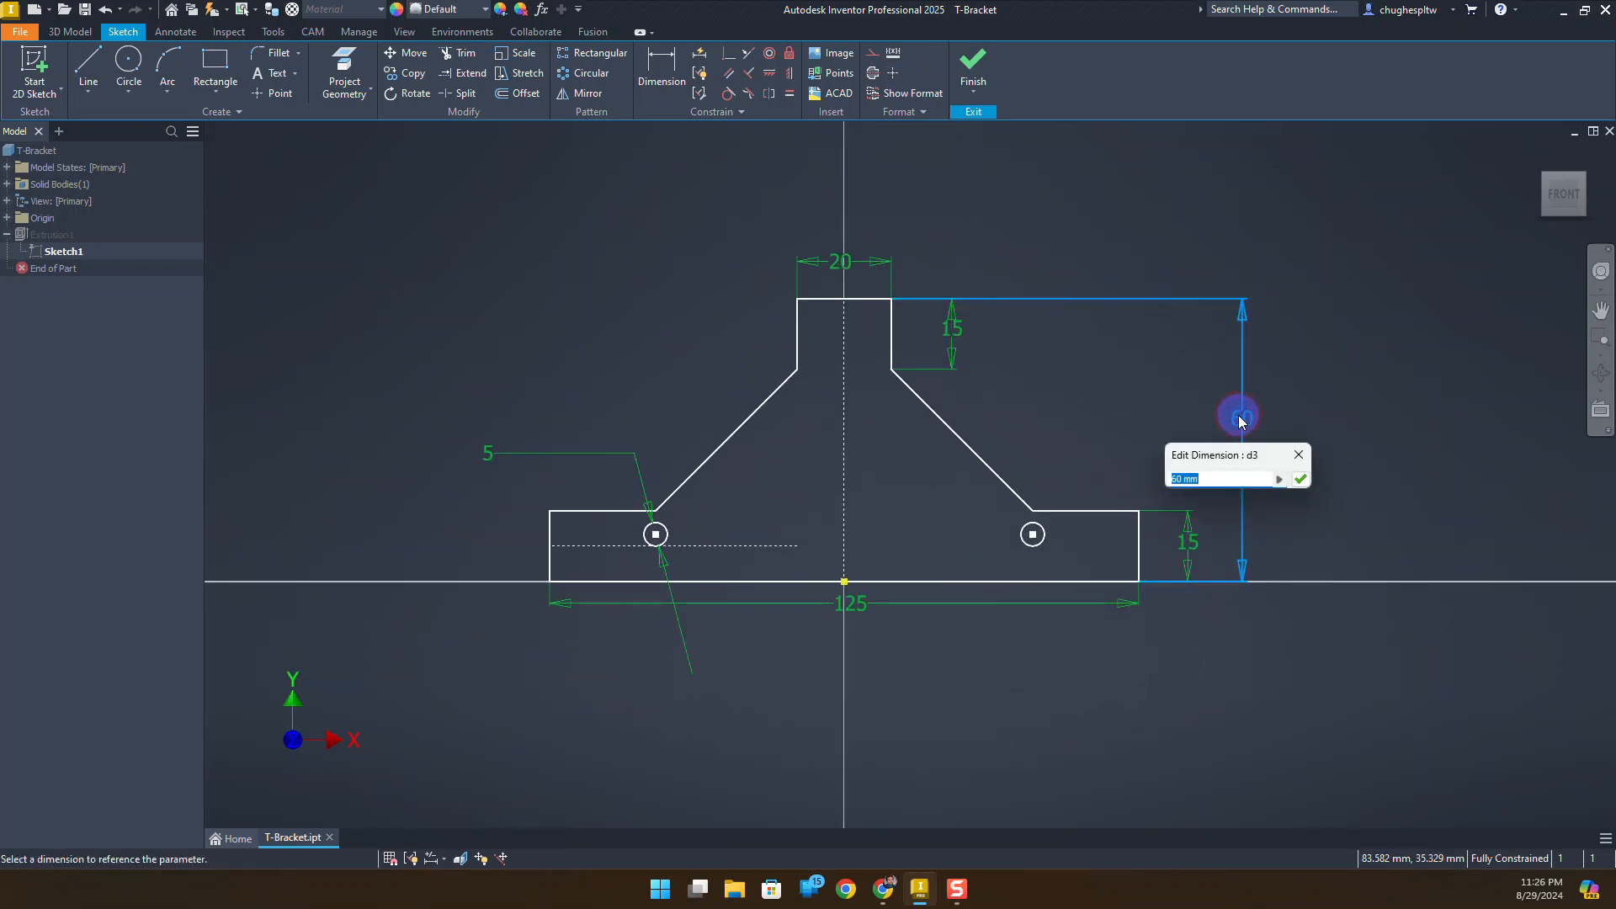
{"action": "type", "text": "80"}
{"action": "key", "text": "Return"}
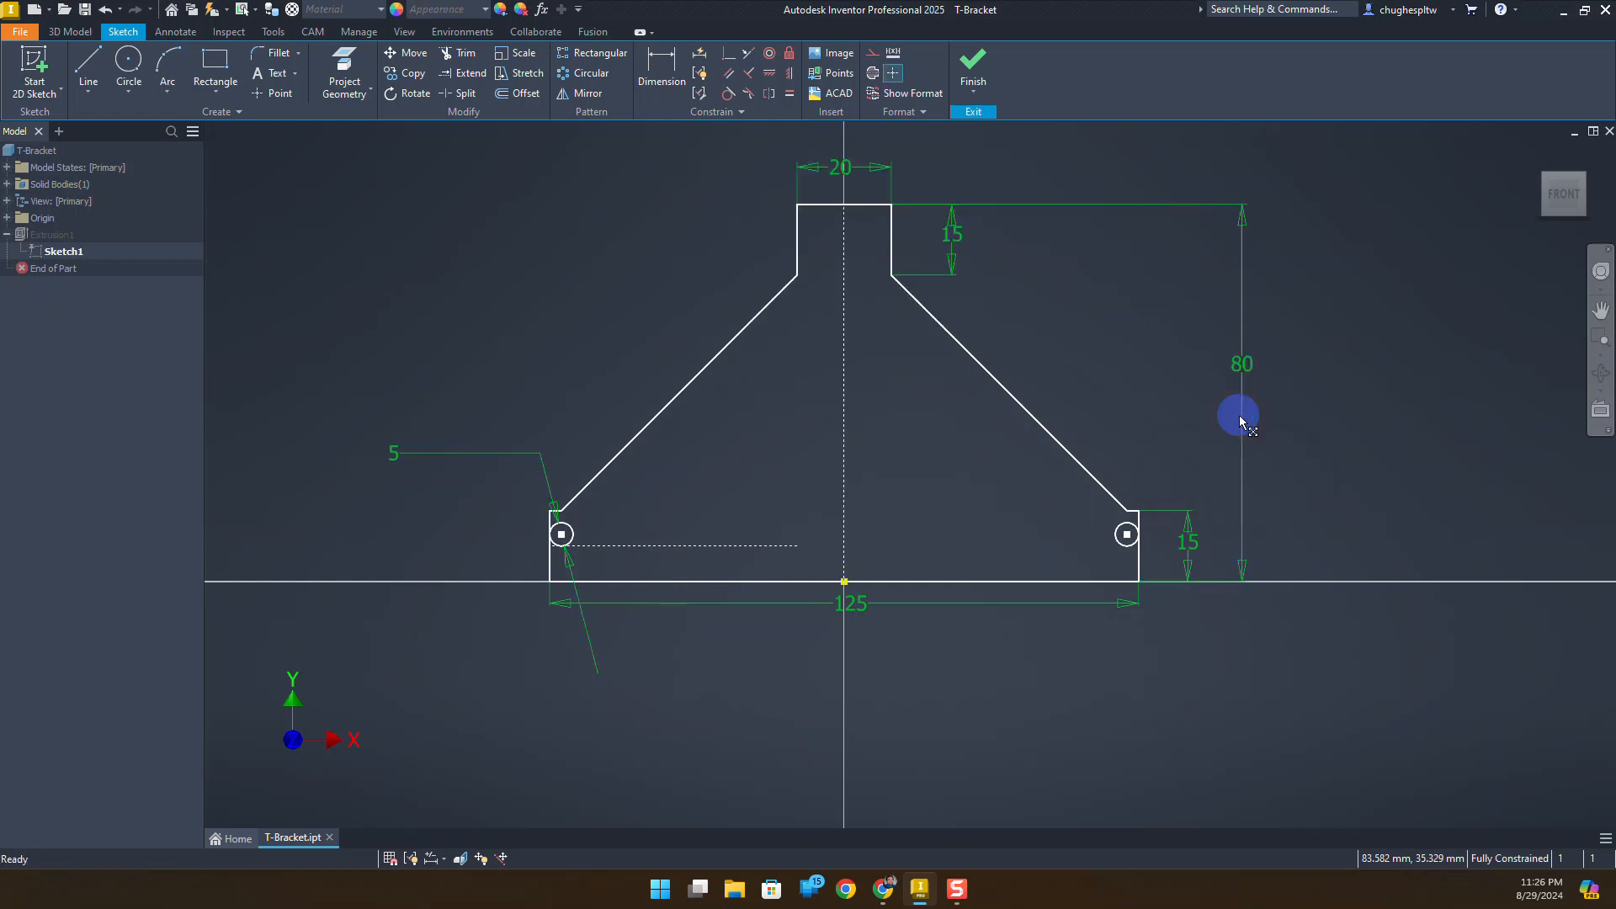
{"action": "scroll", "coordinate": [1129, 524], "scroll_direction": "up", "scroll_amount": 5}
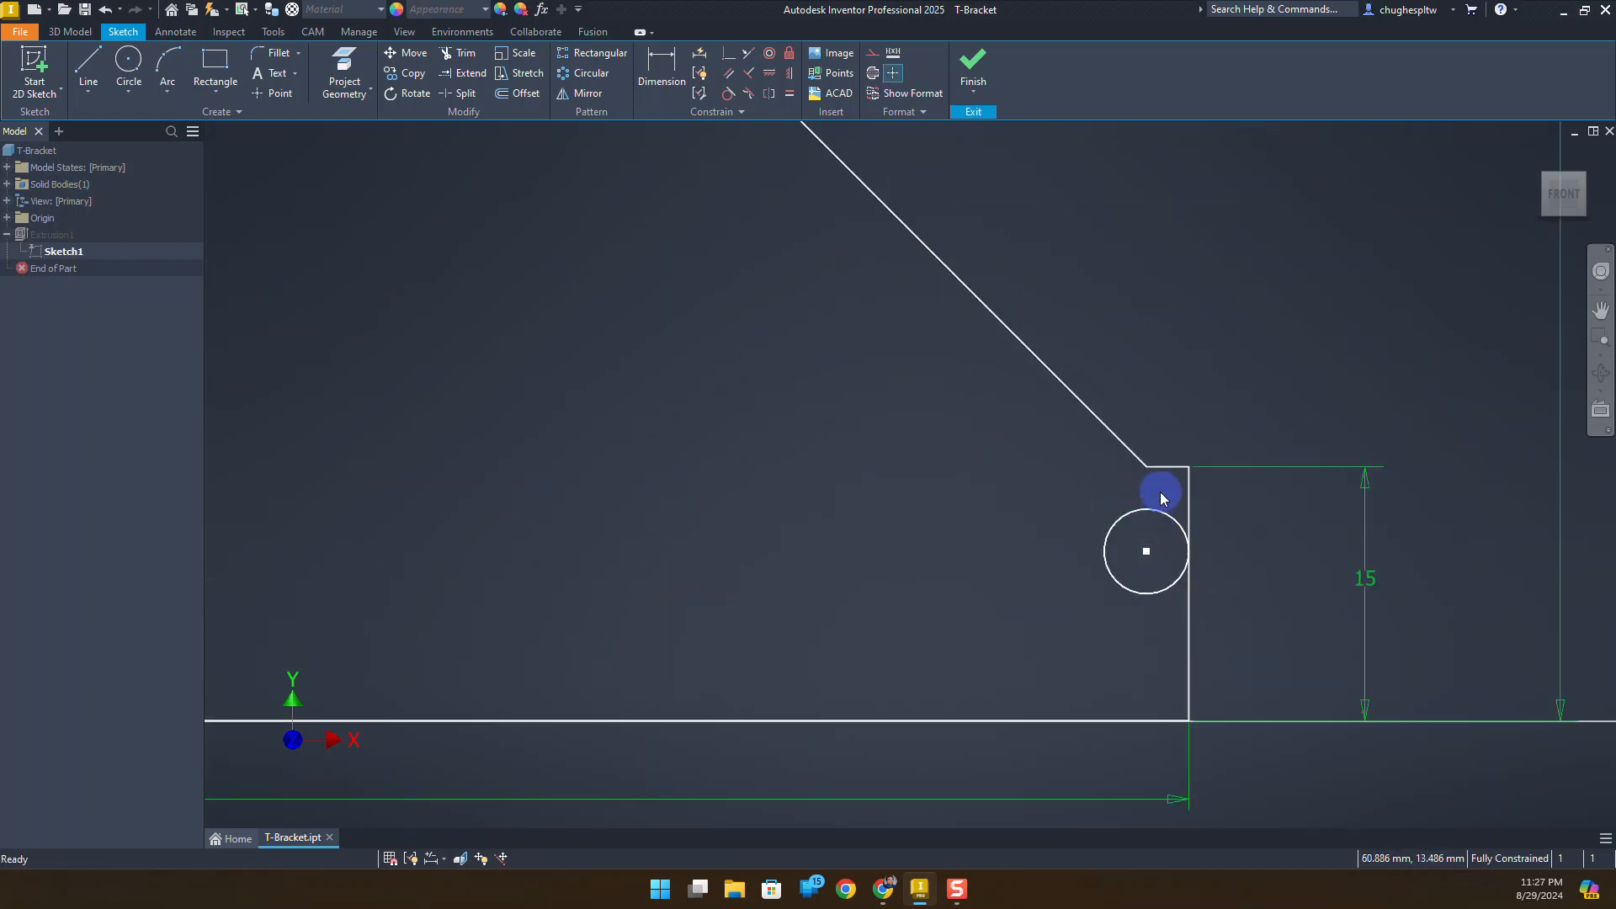
{"action": "scroll", "coordinate": [1169, 474], "scroll_direction": "down", "scroll_amount": 5}
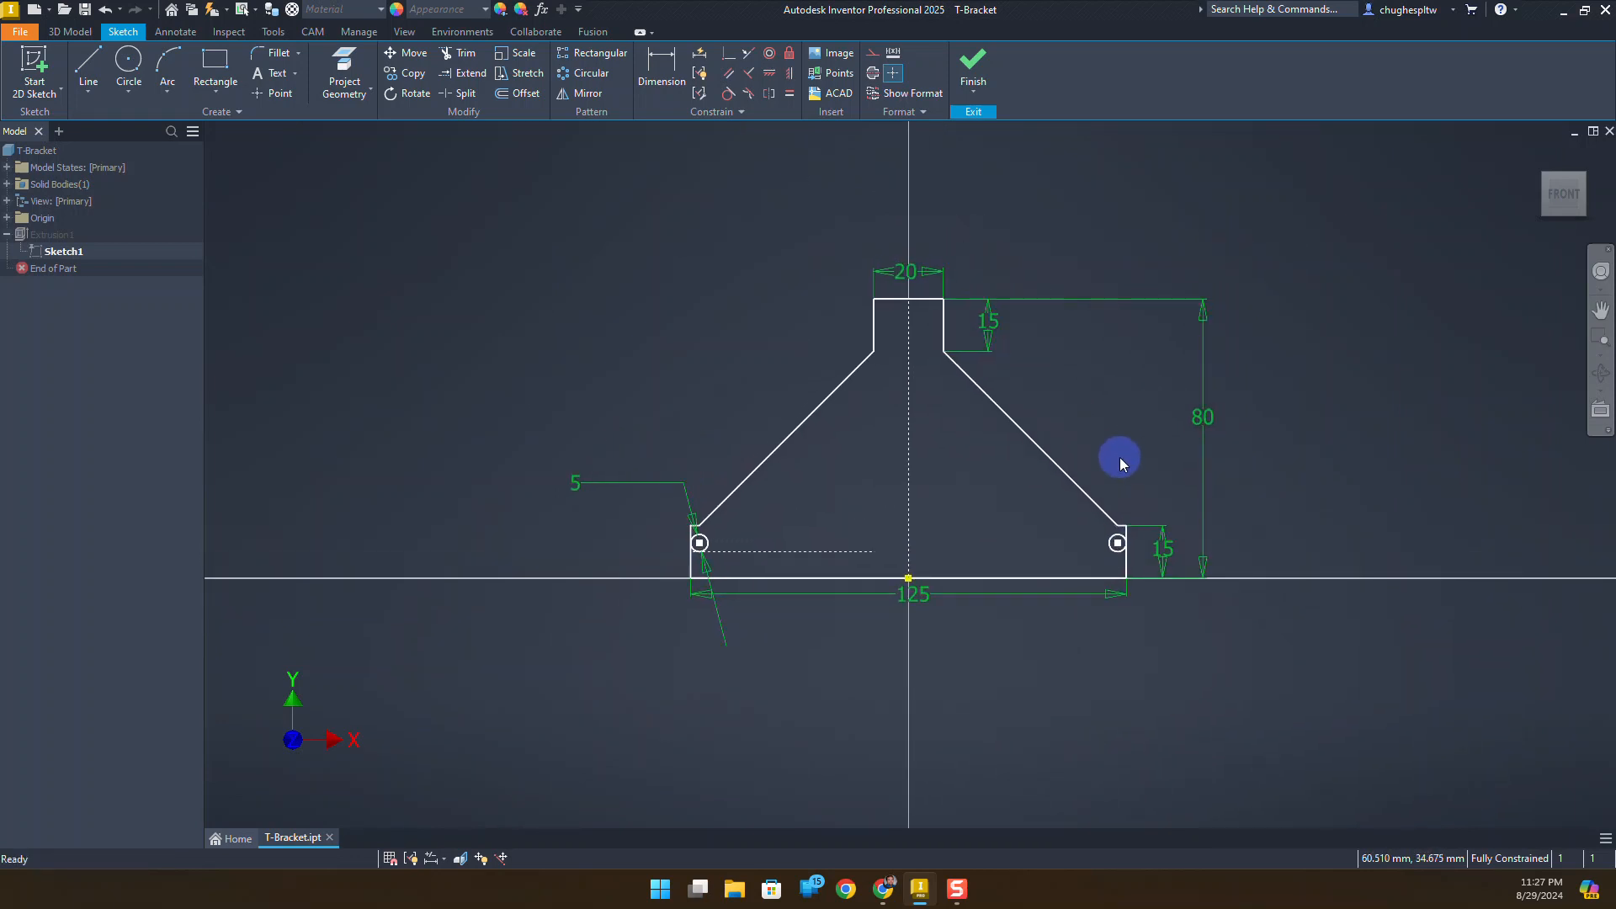
Step: Set the bracket's overall height to 45 mm
{"action": "double_click", "coordinate": [1214, 427]}
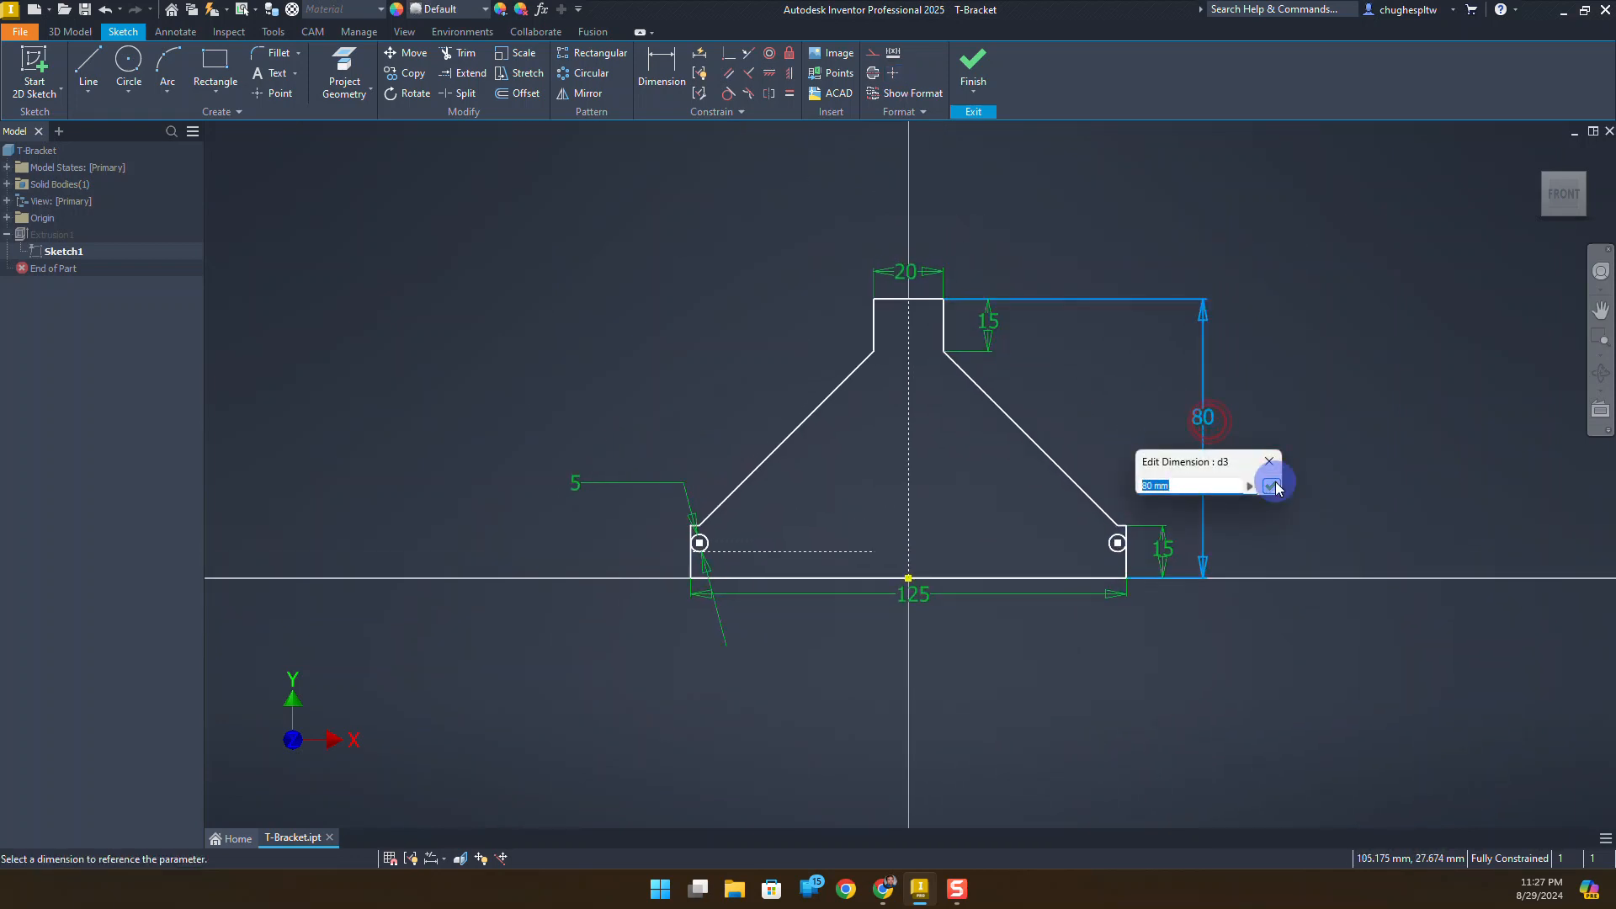
{"action": "type", "text": "45"}
{"action": "key", "text": "Return"}
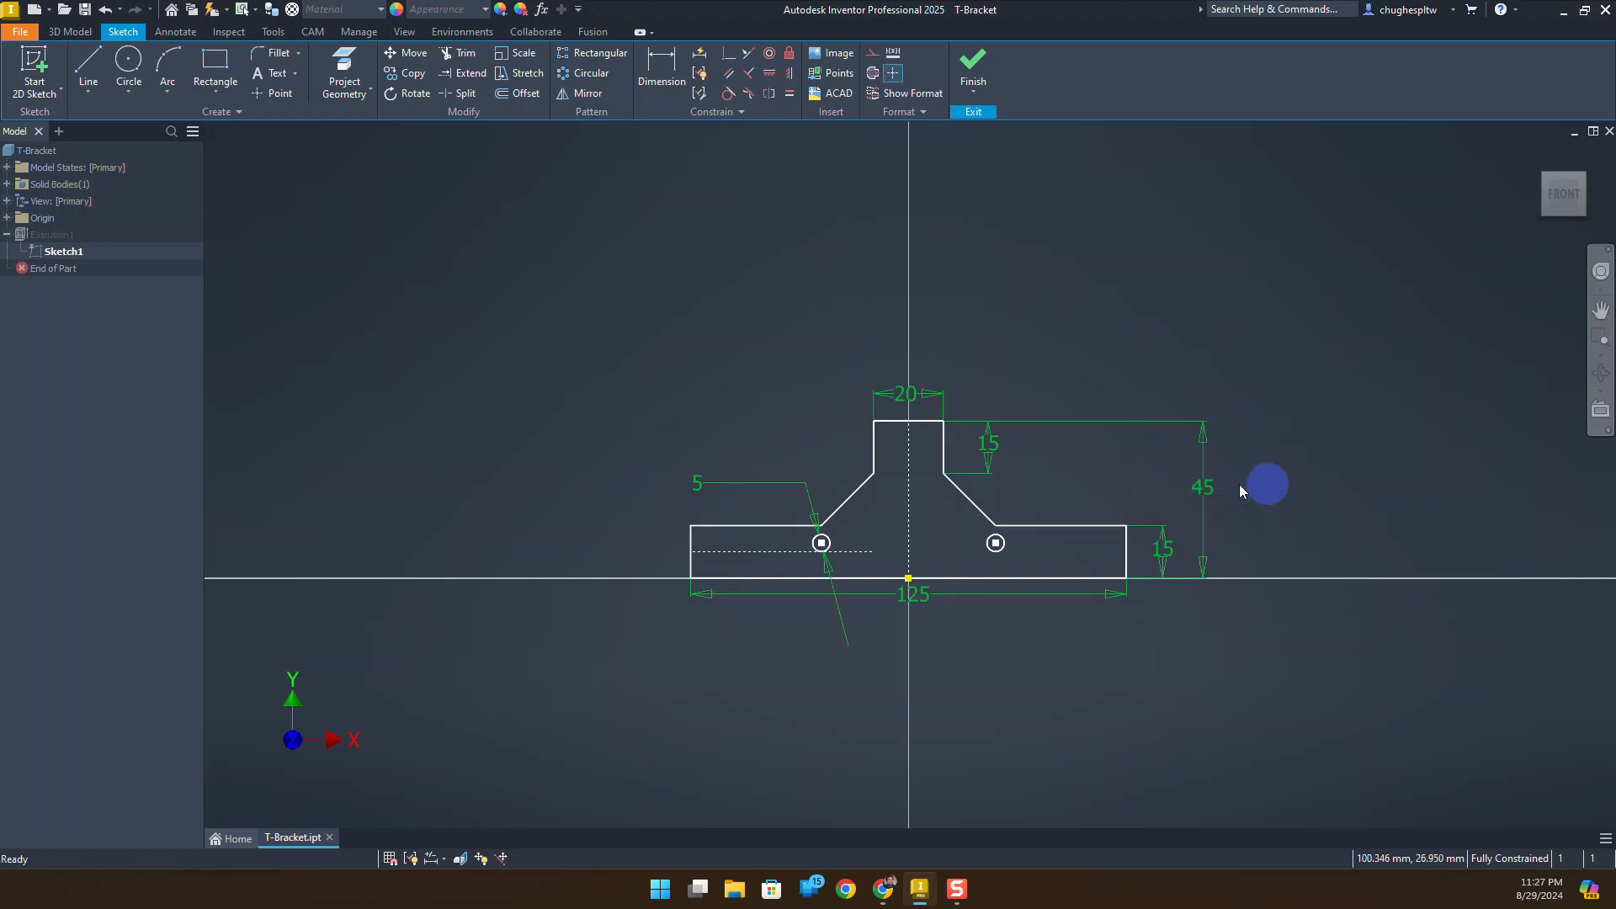
{"action": "left_click", "coordinate": [564, 379]}
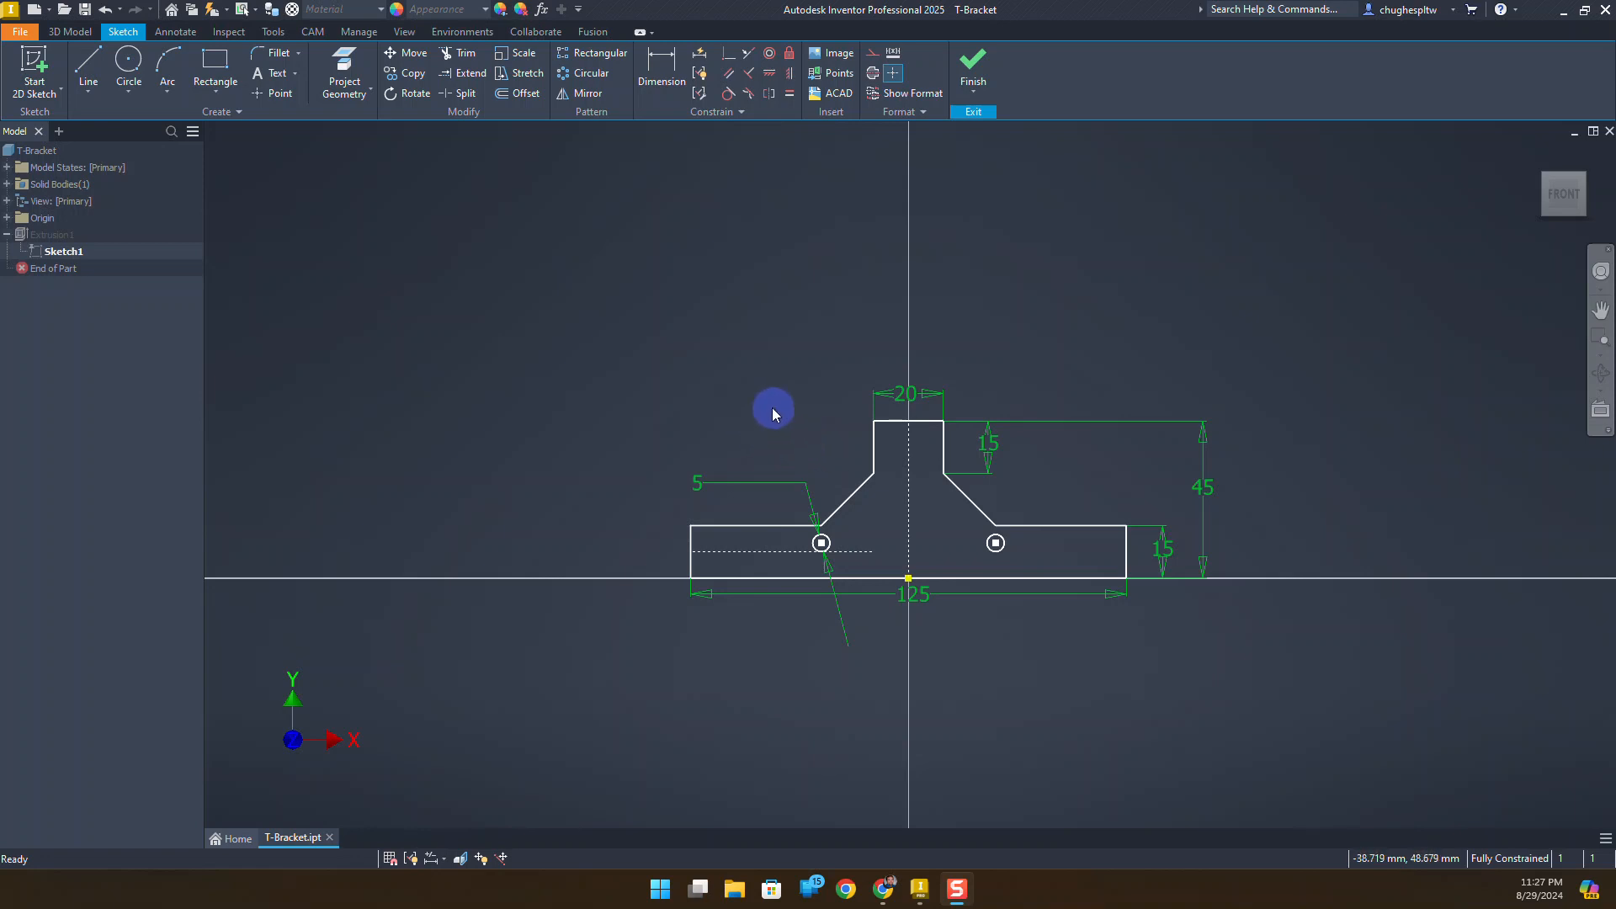
Step: Delete the 15 mm dimension on the stem's vertical edge and set the bracket's overall height to 100 mm
{"action": "right_click", "coordinate": [987, 448]}
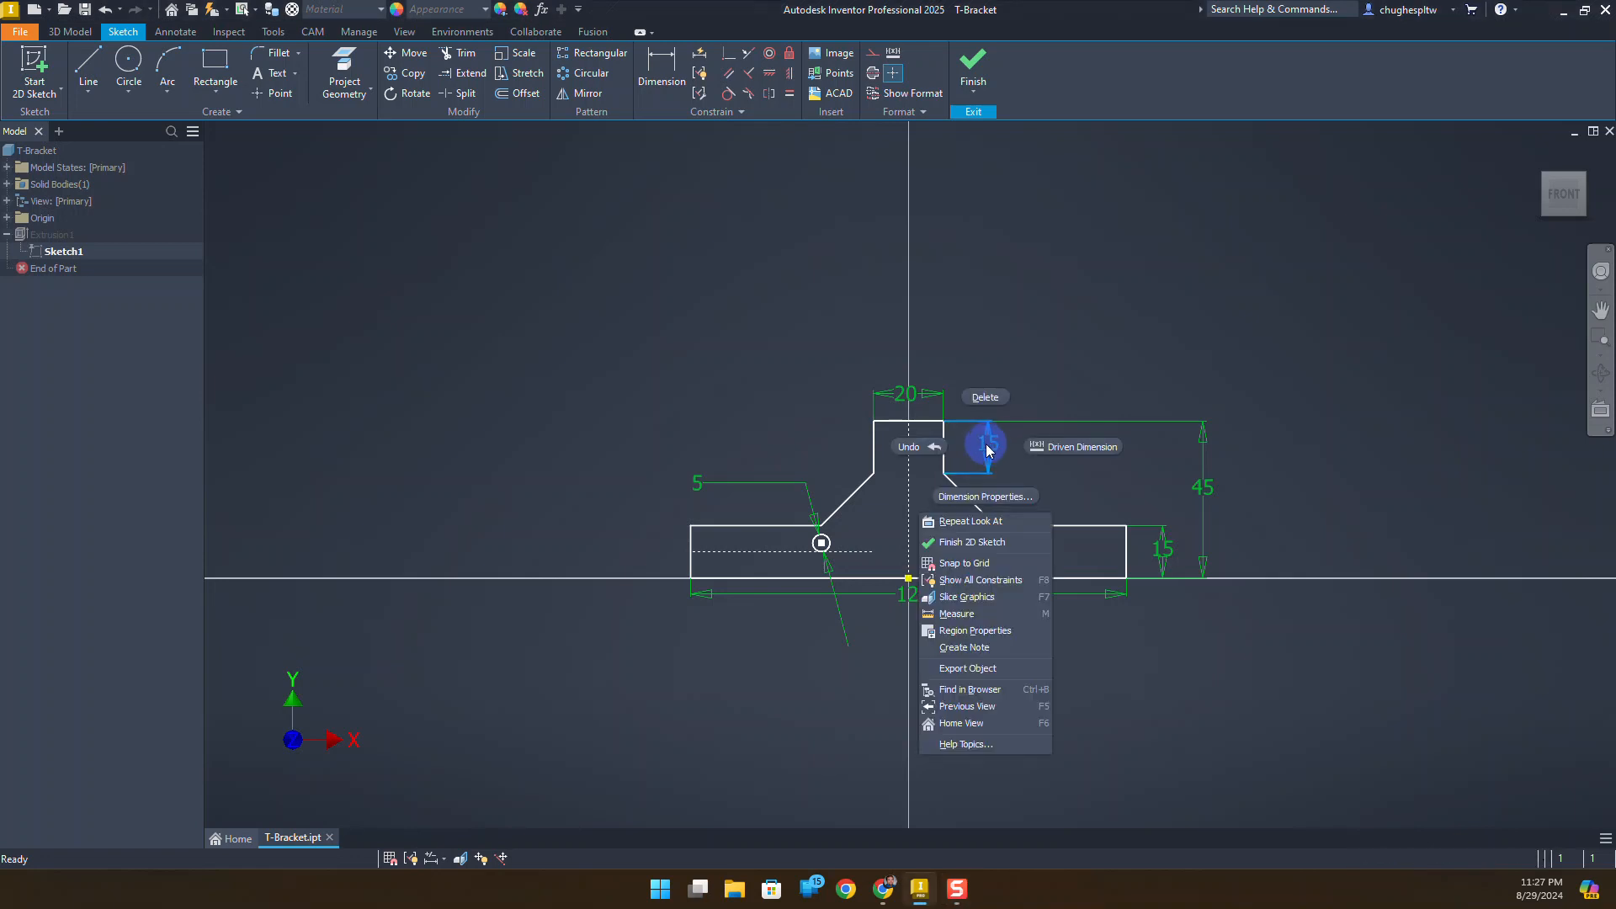
{"action": "left_click", "coordinate": [986, 398]}
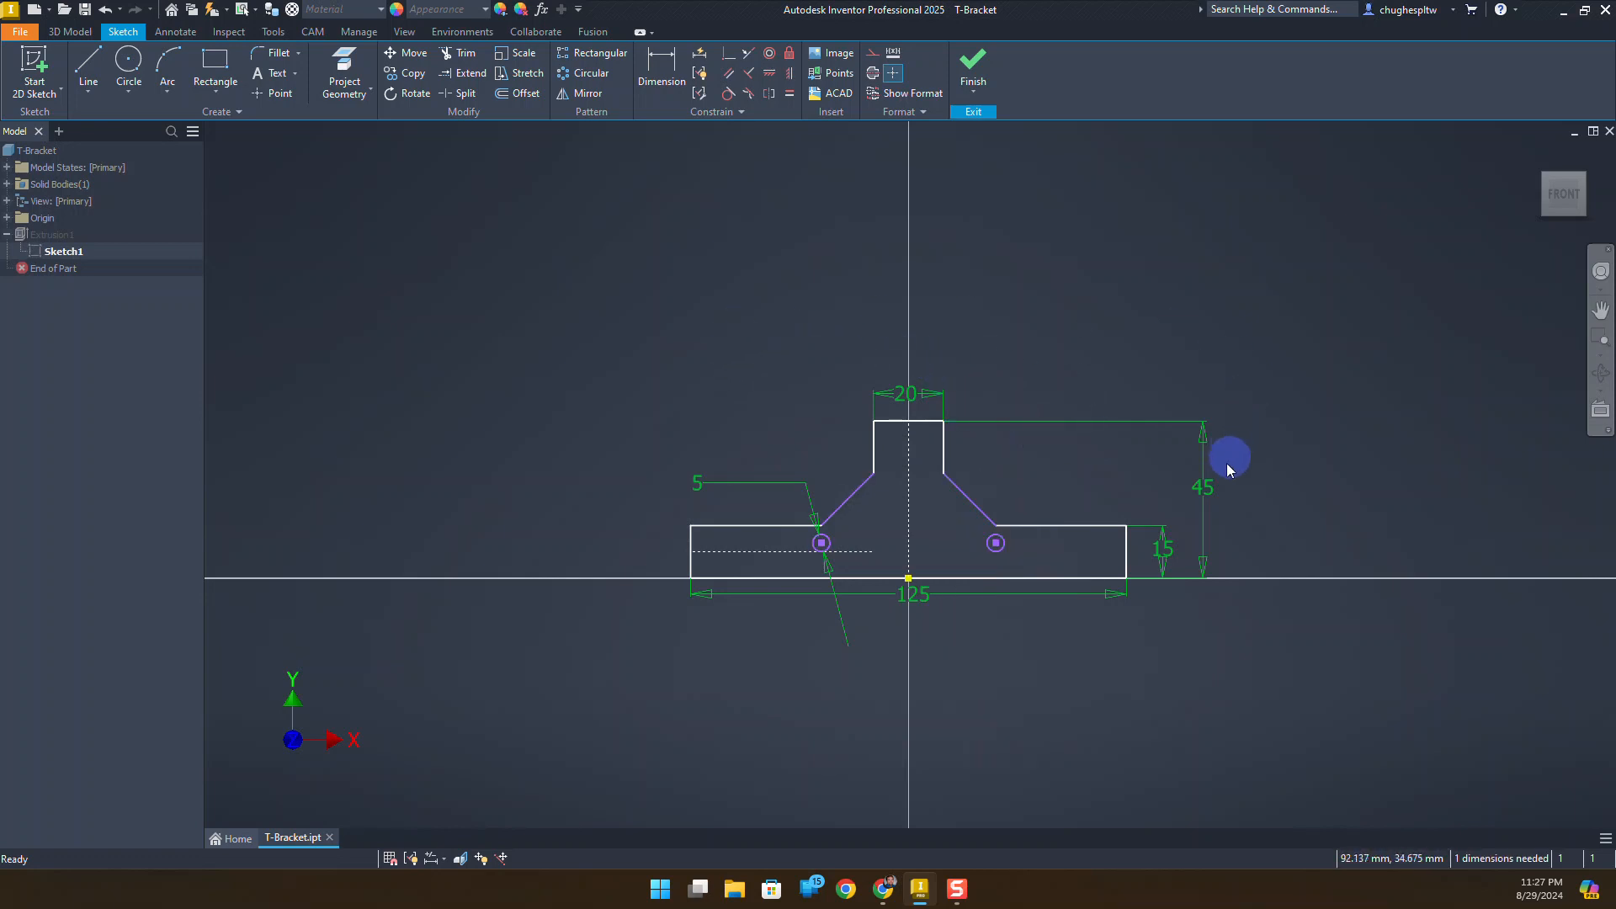
{"action": "double_click", "coordinate": [1205, 493]}
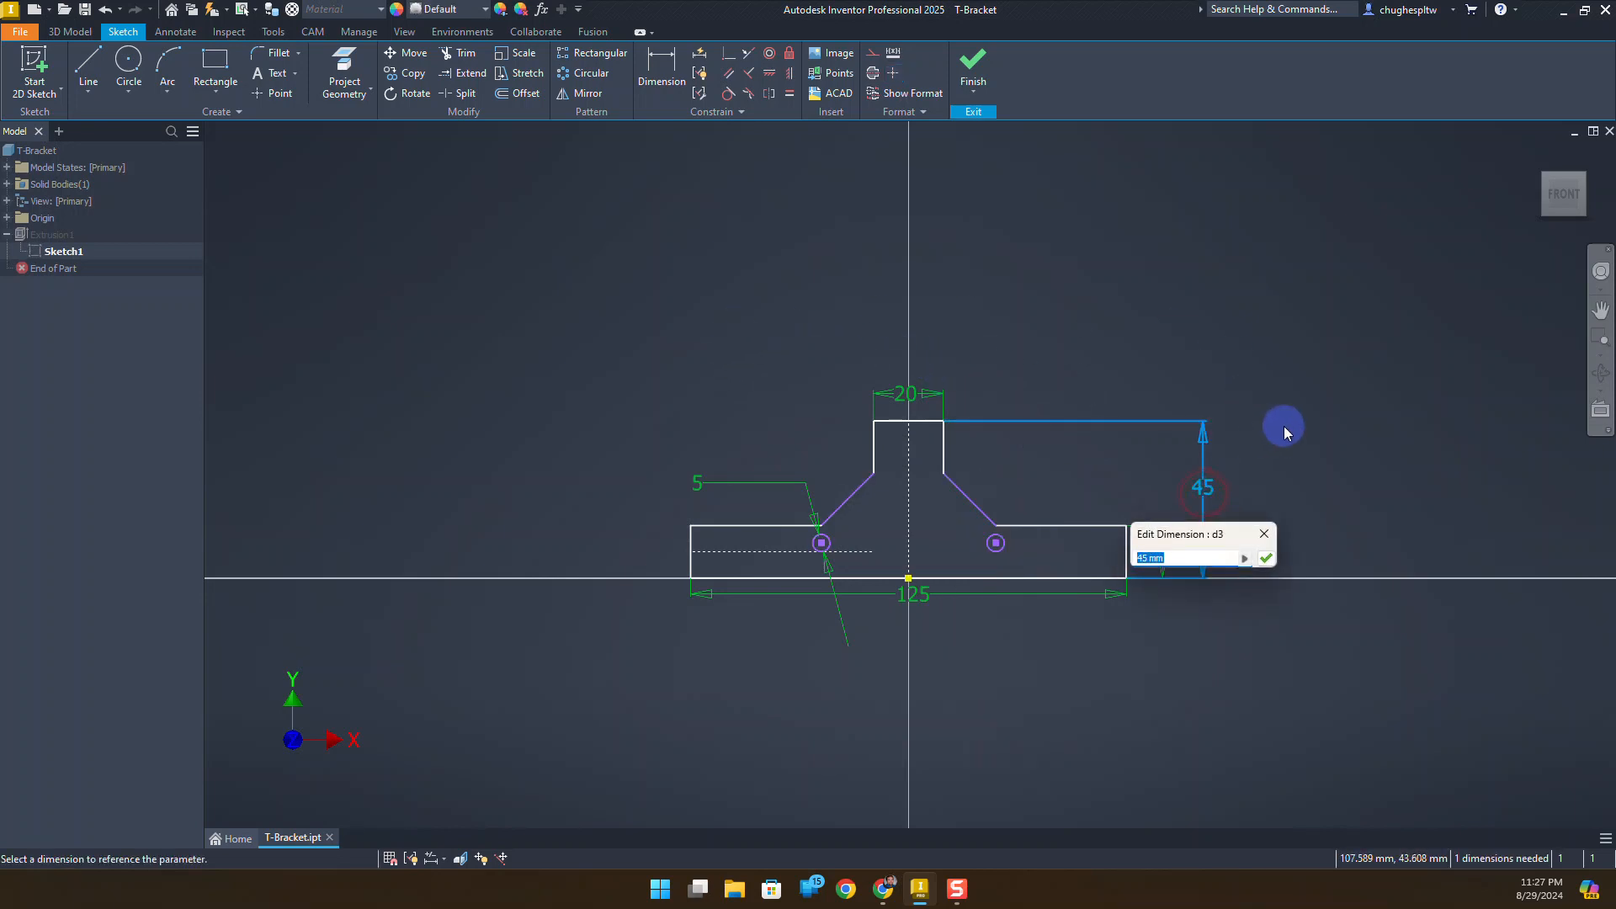
{"action": "type", "text": "100"}
{"action": "key", "text": "Return"}
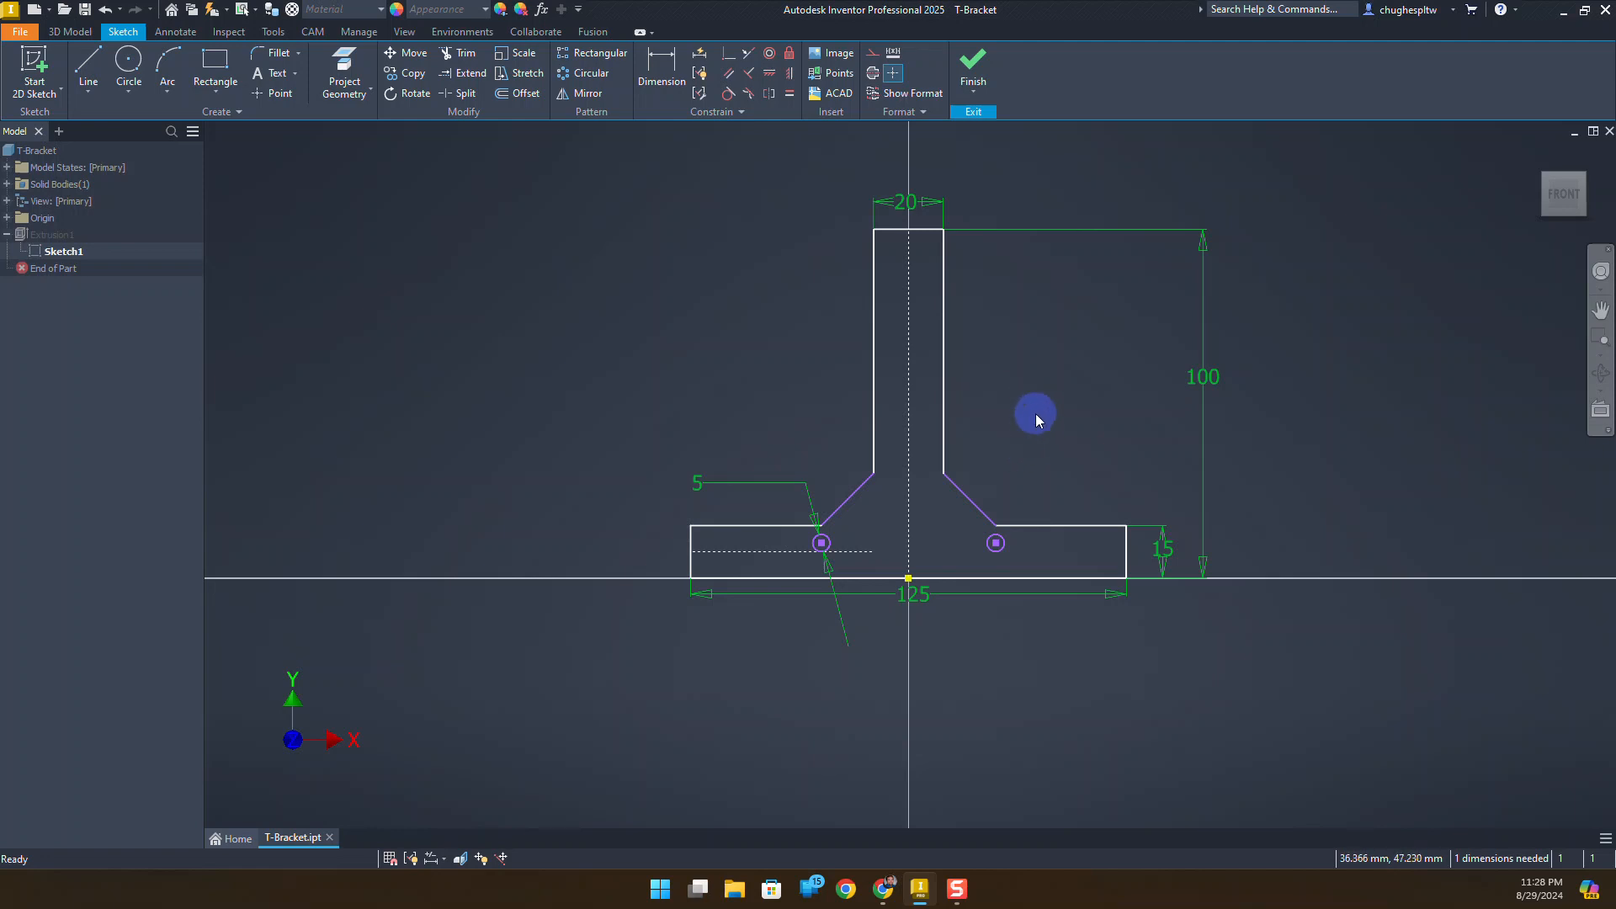
Step: Enlarge the gusset by moving the right diagonal edge's upper endpoint up and its lower endpoint outward, leaving a base ledge about 31 mm long
{"action": "scroll", "coordinate": [990, 492], "scroll_direction": "up", "scroll_amount": 3}
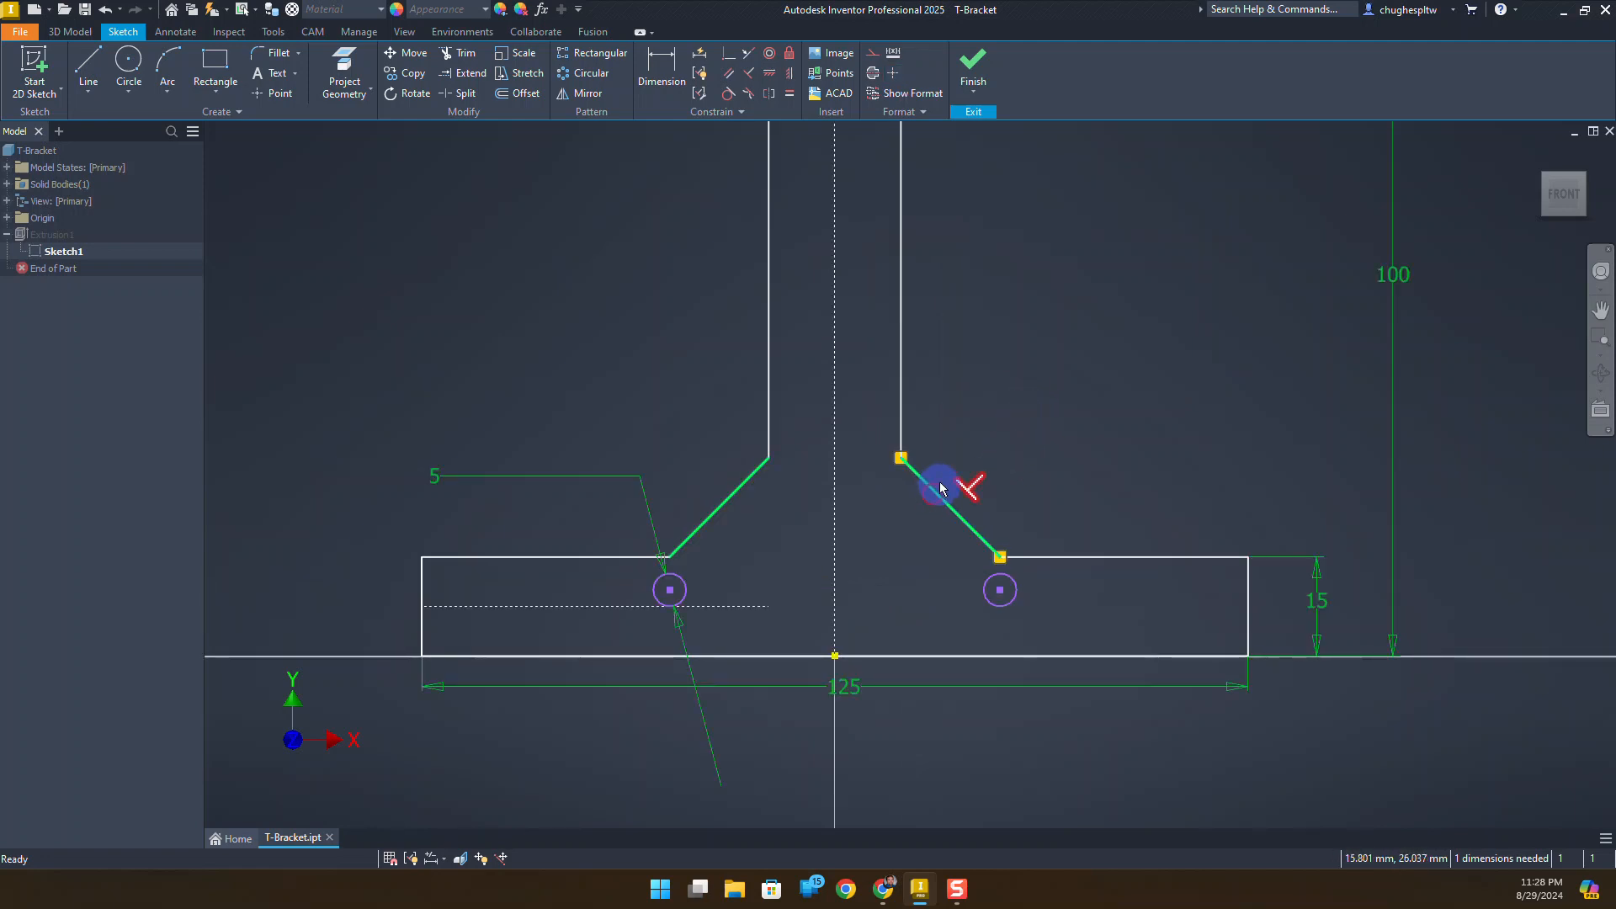
{"action": "left_click", "coordinate": [986, 428]}
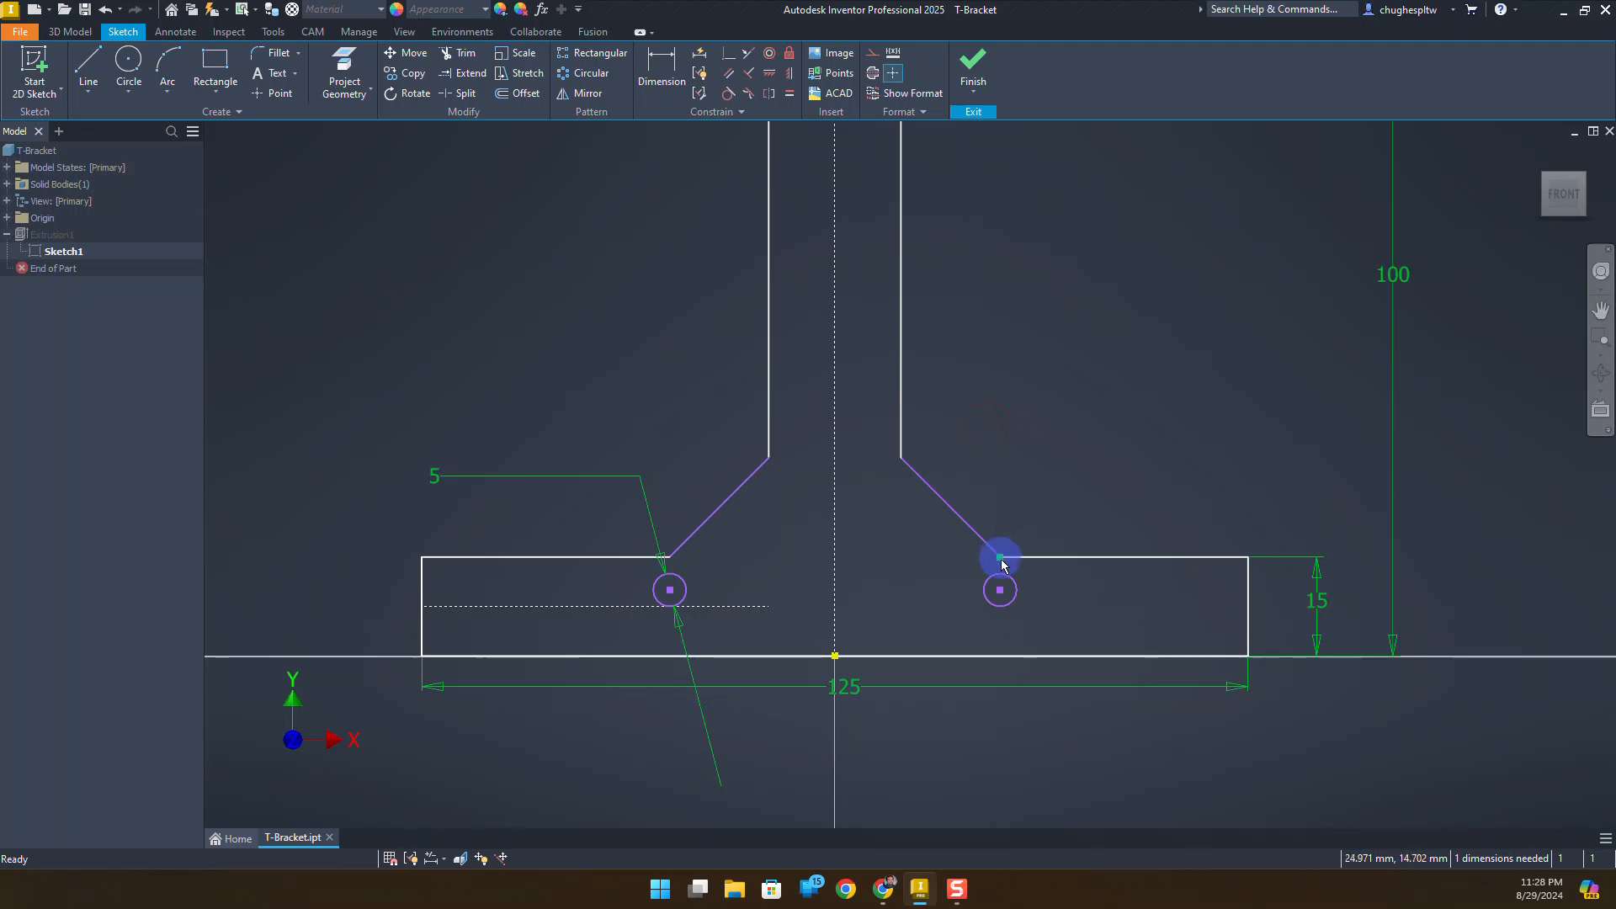
{"action": "scroll", "coordinate": [965, 446], "scroll_direction": "down", "scroll_amount": 3}
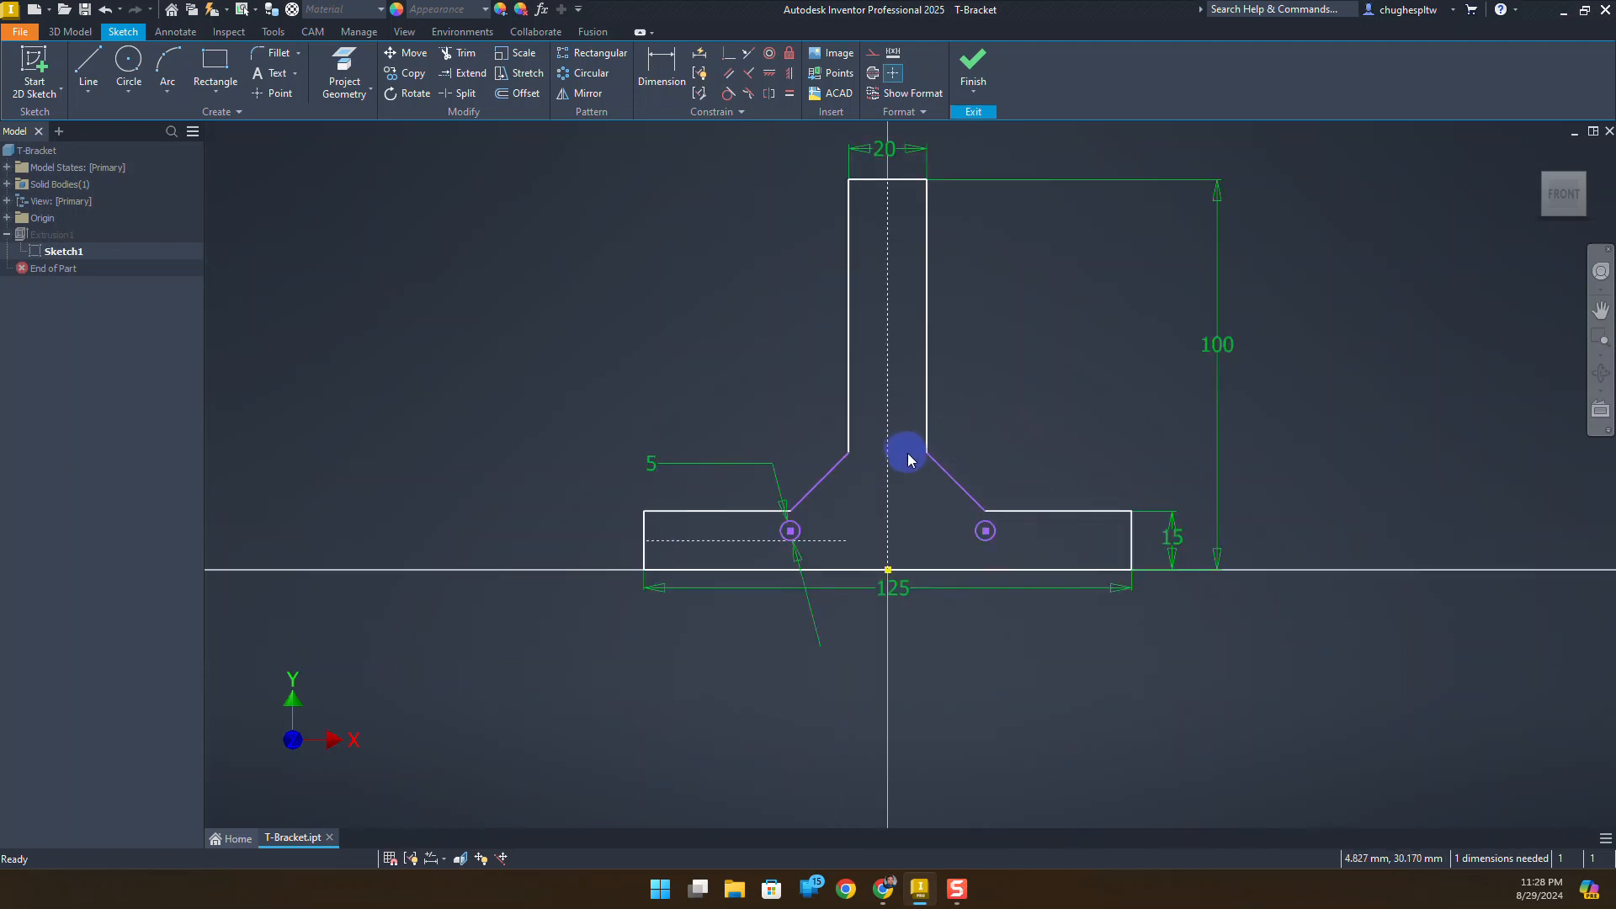
{"action": "mouse_move", "coordinate": [925, 455]}
{"action": "left_mouse_down"}
{"action": "mouse_move", "coordinate": [927, 388]}
{"action": "mouse_move", "coordinate": [928, 436]}
{"action": "left_mouse_up"}
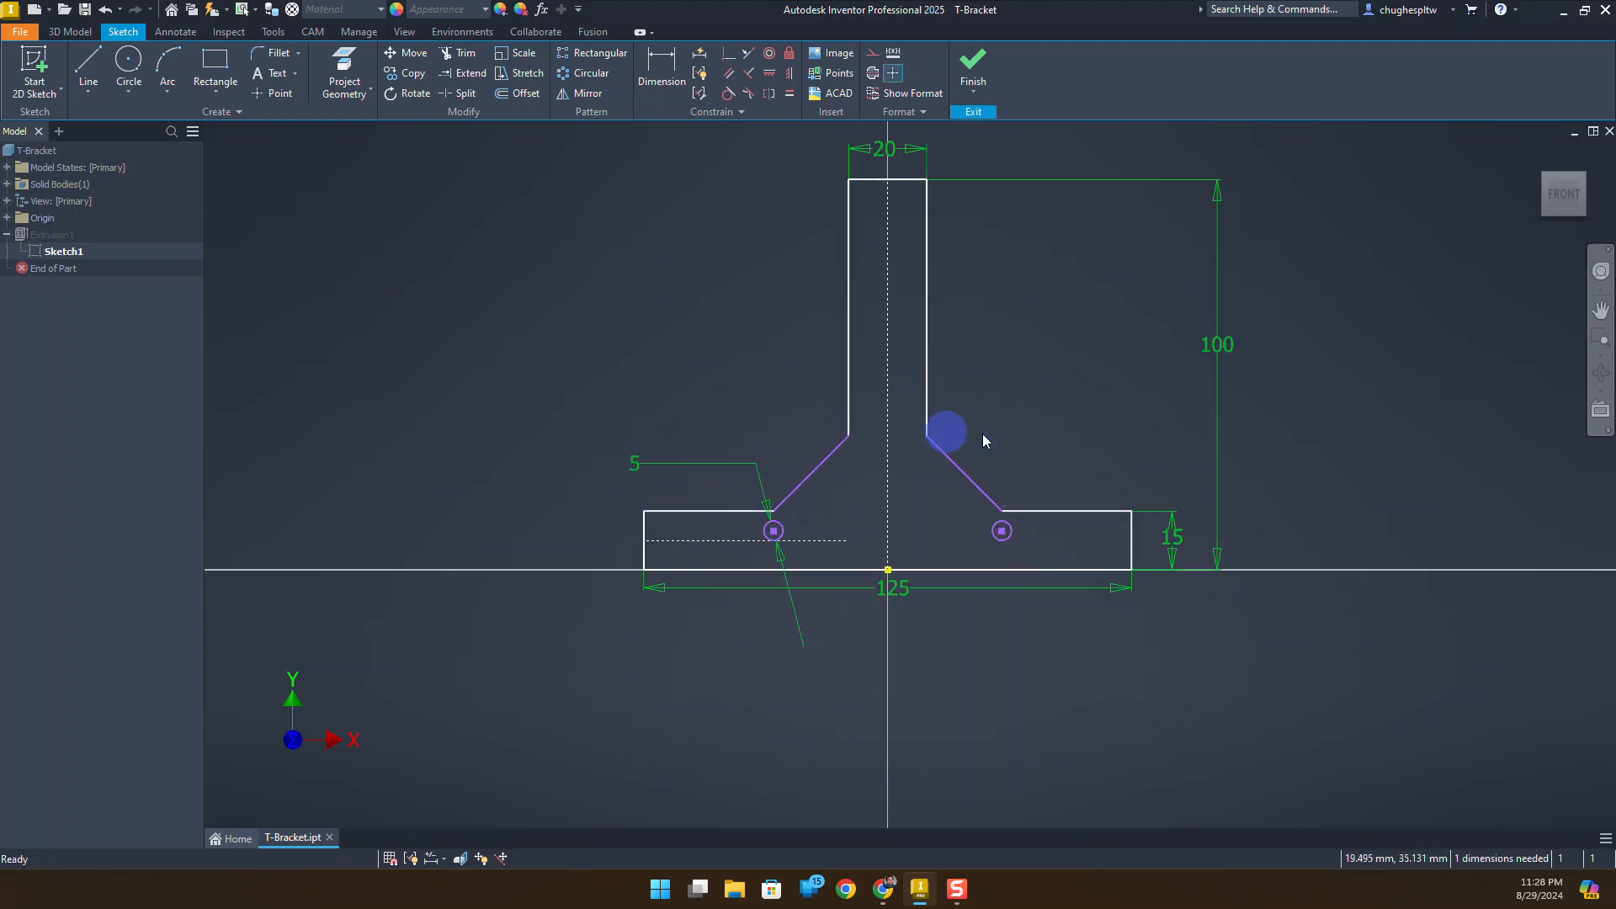
{"action": "mouse_move", "coordinate": [1002, 511]}
{"action": "left_mouse_down"}
{"action": "mouse_move", "coordinate": [968, 512]}
{"action": "mouse_move", "coordinate": [1010, 511]}
{"action": "left_mouse_up"}
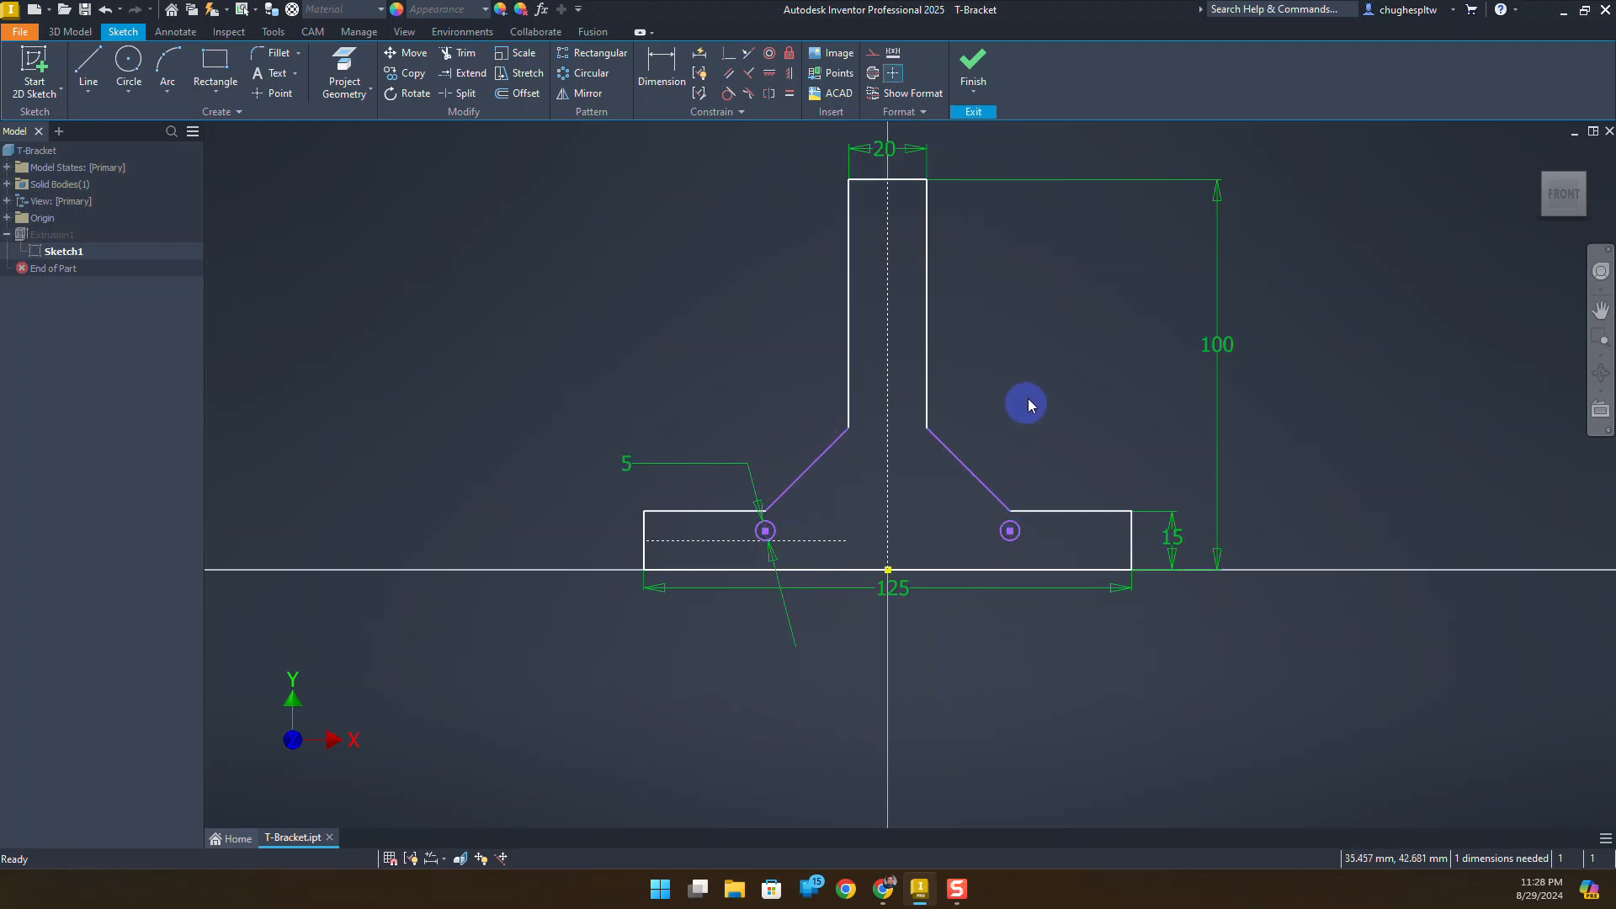
Step: Dimension the horizontal top edge of the base's right arm, beside the diagonal, to 25 mm
{"action": "left_click", "coordinate": [661, 69]}
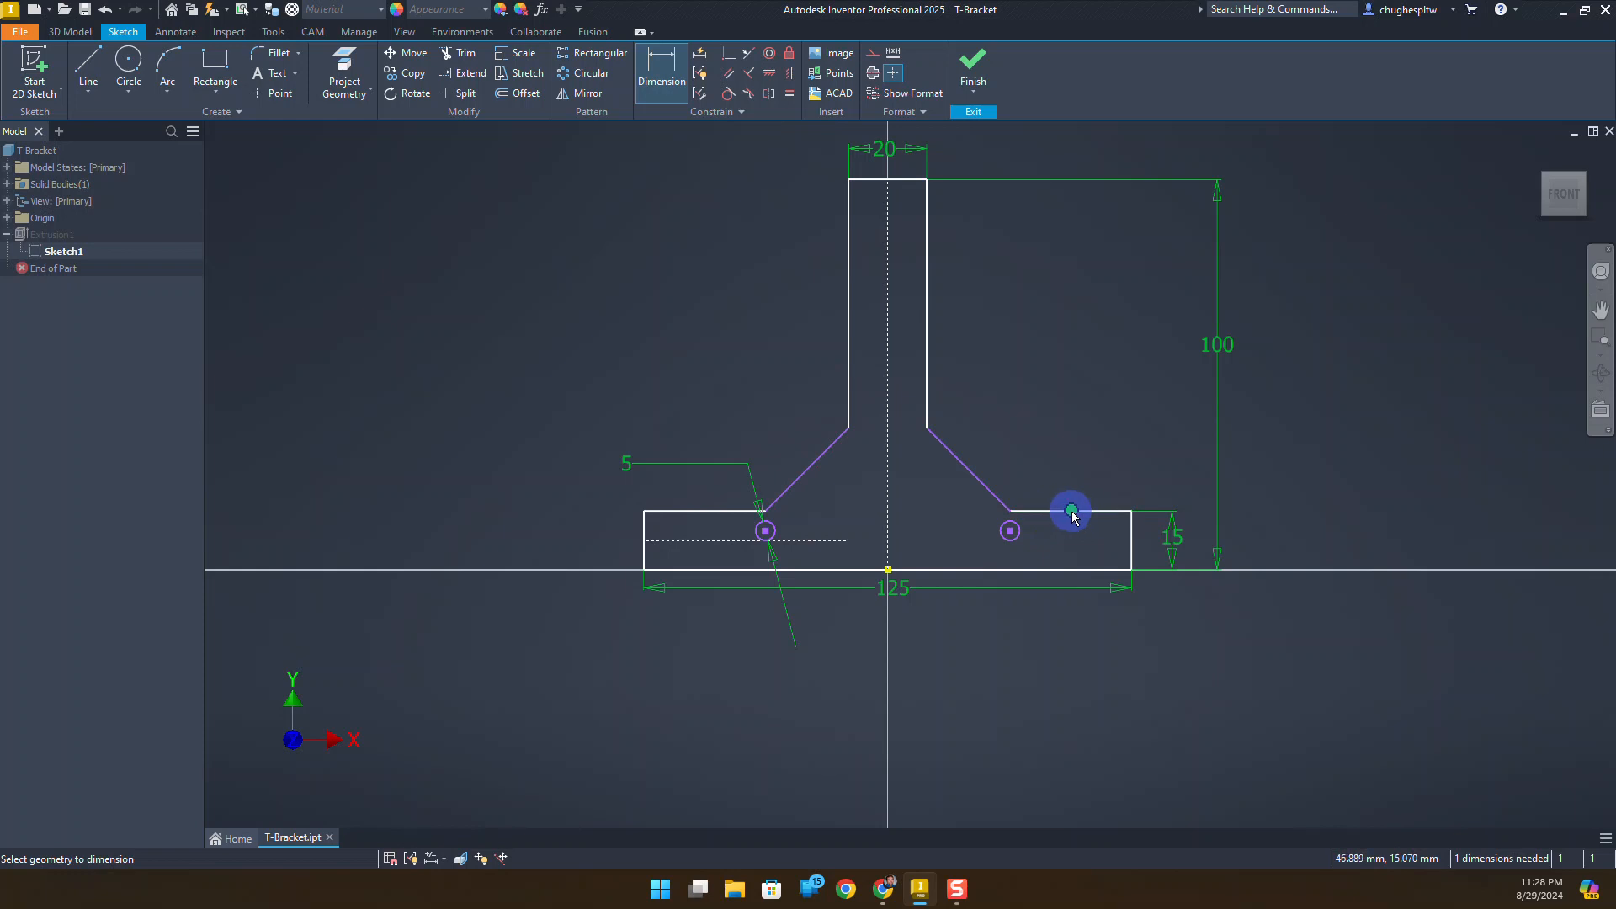
{"action": "left_click", "coordinate": [1043, 511]}
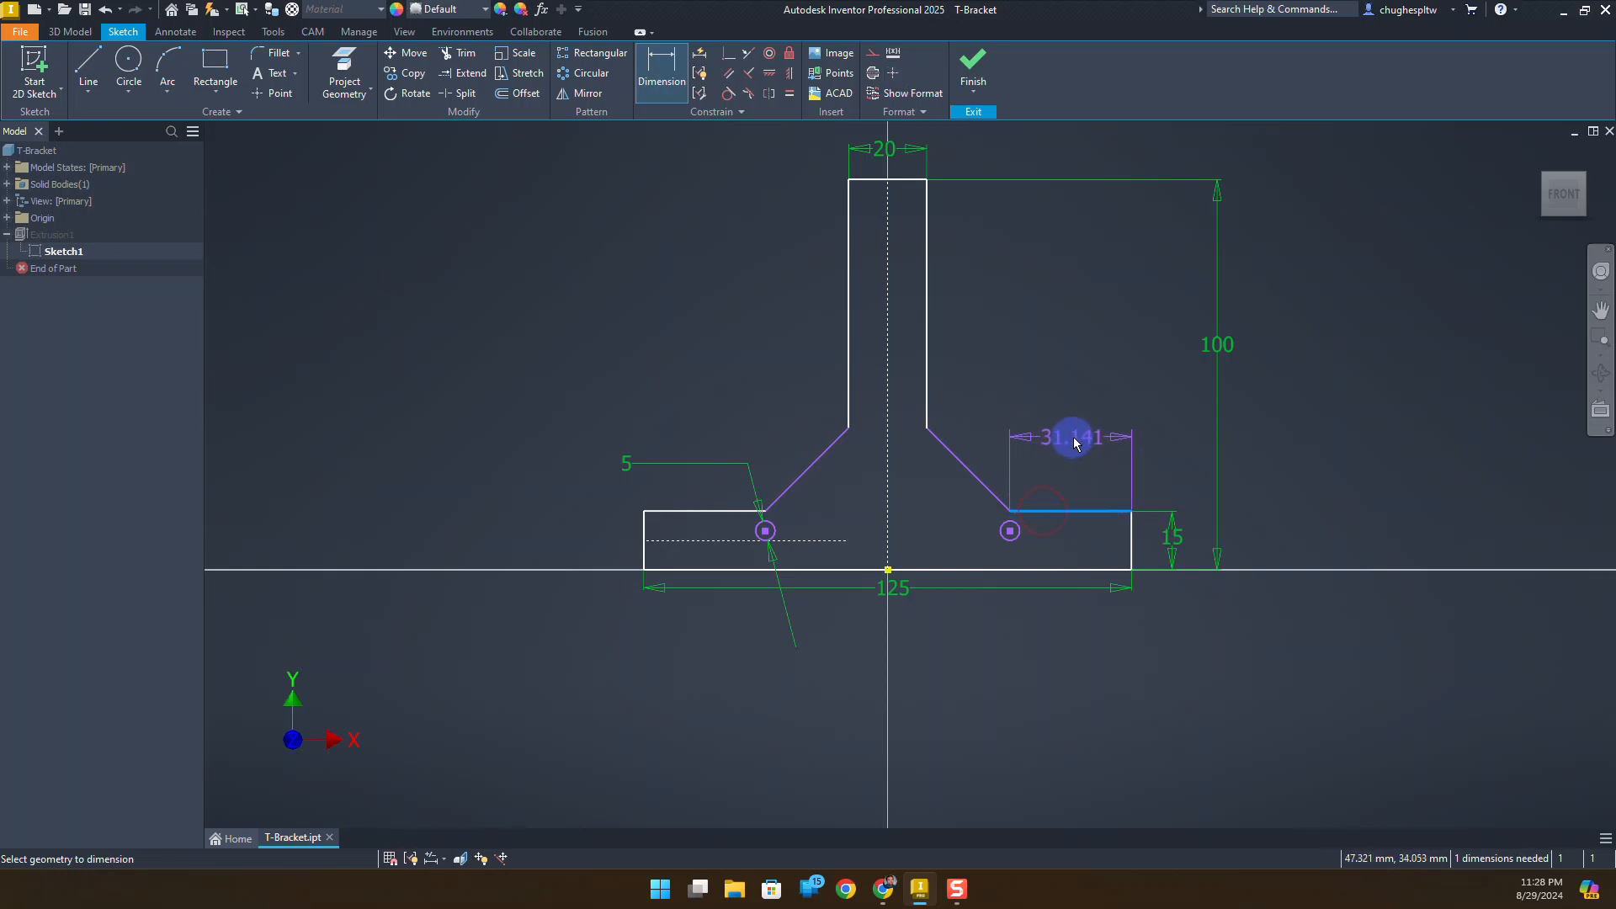
{"action": "left_click", "coordinate": [1072, 437]}
{"action": "type", "text": "25"}
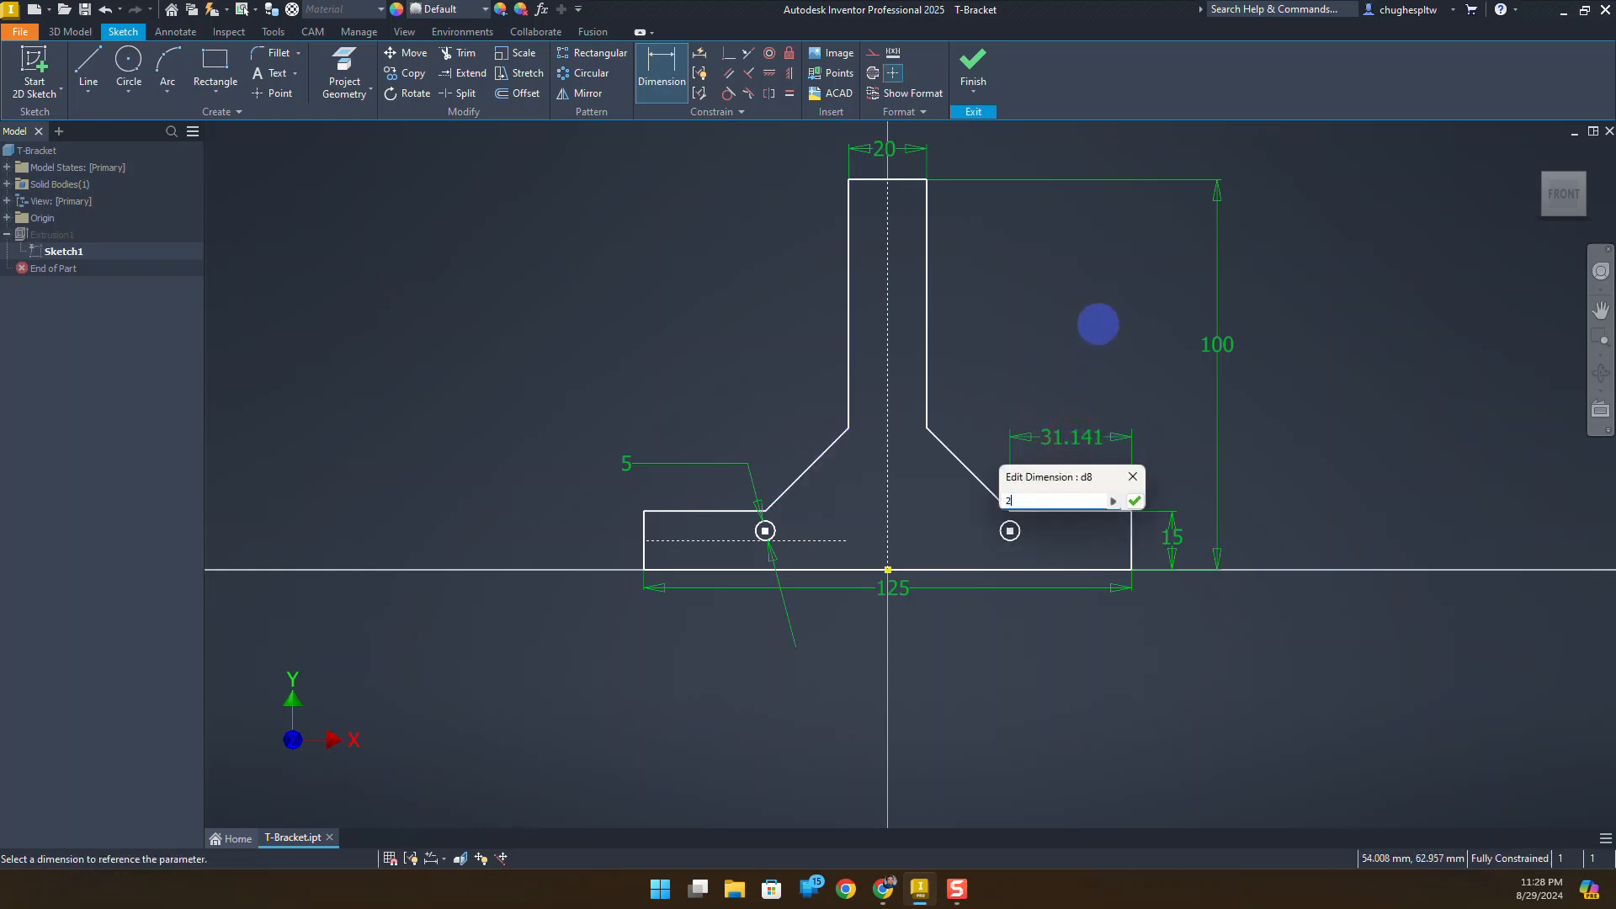
{"action": "key", "text": "Return"}
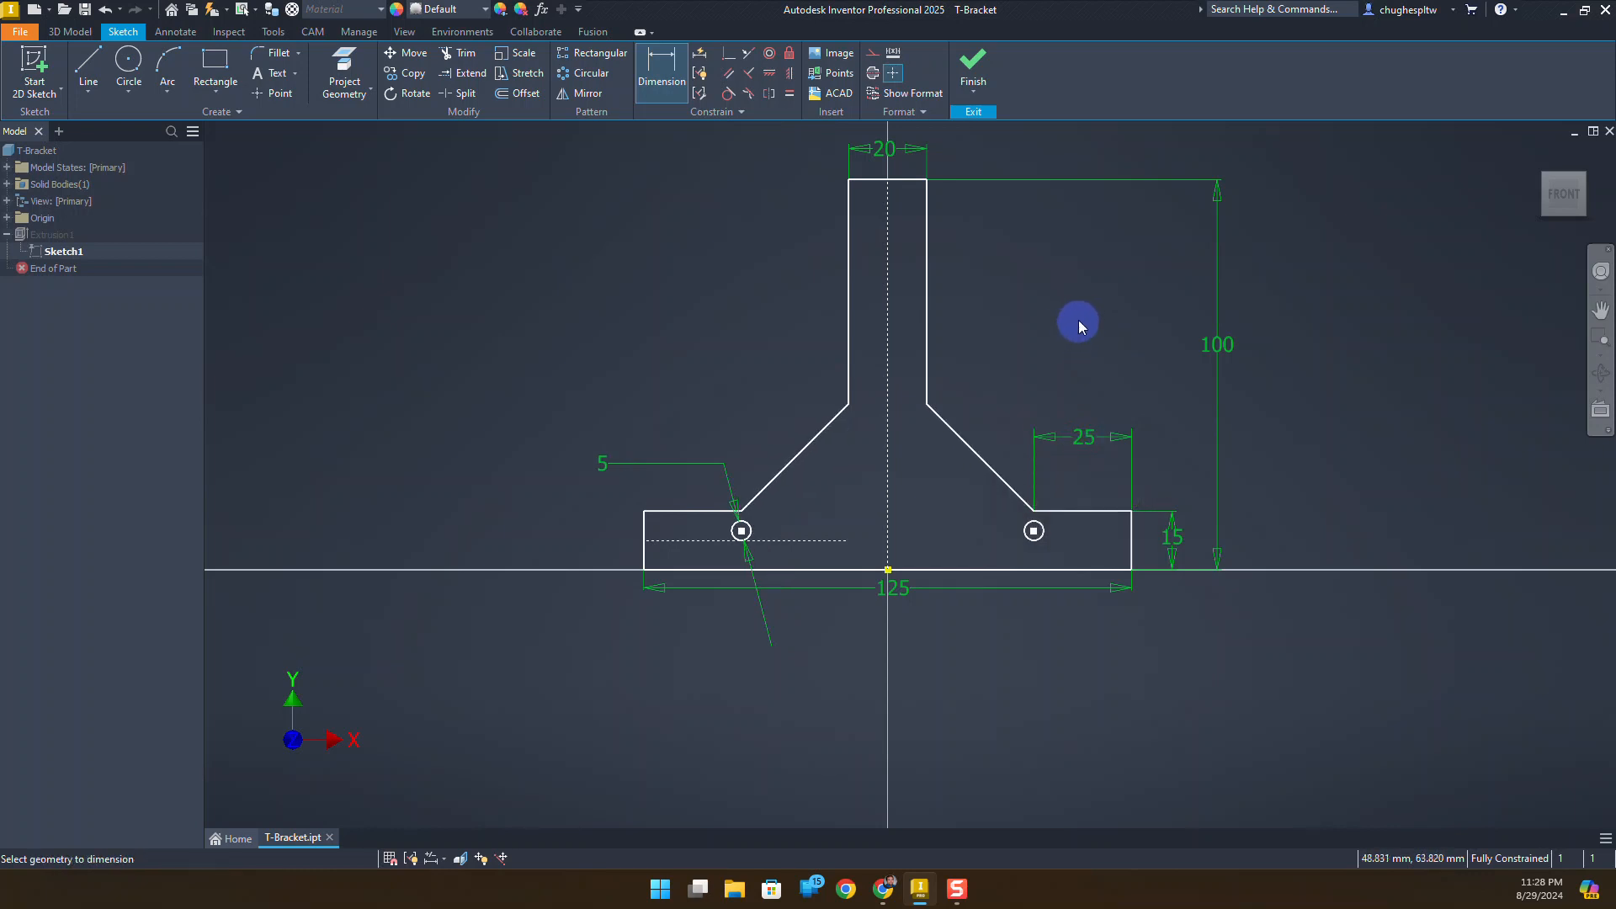
Step: Set the length of the base's right arm edge beside the diagonal to 35 mm and finish the sketch
{"action": "middle_click_drag", "start_coordinate": [1079, 321], "coordinate": [1057, 355]}
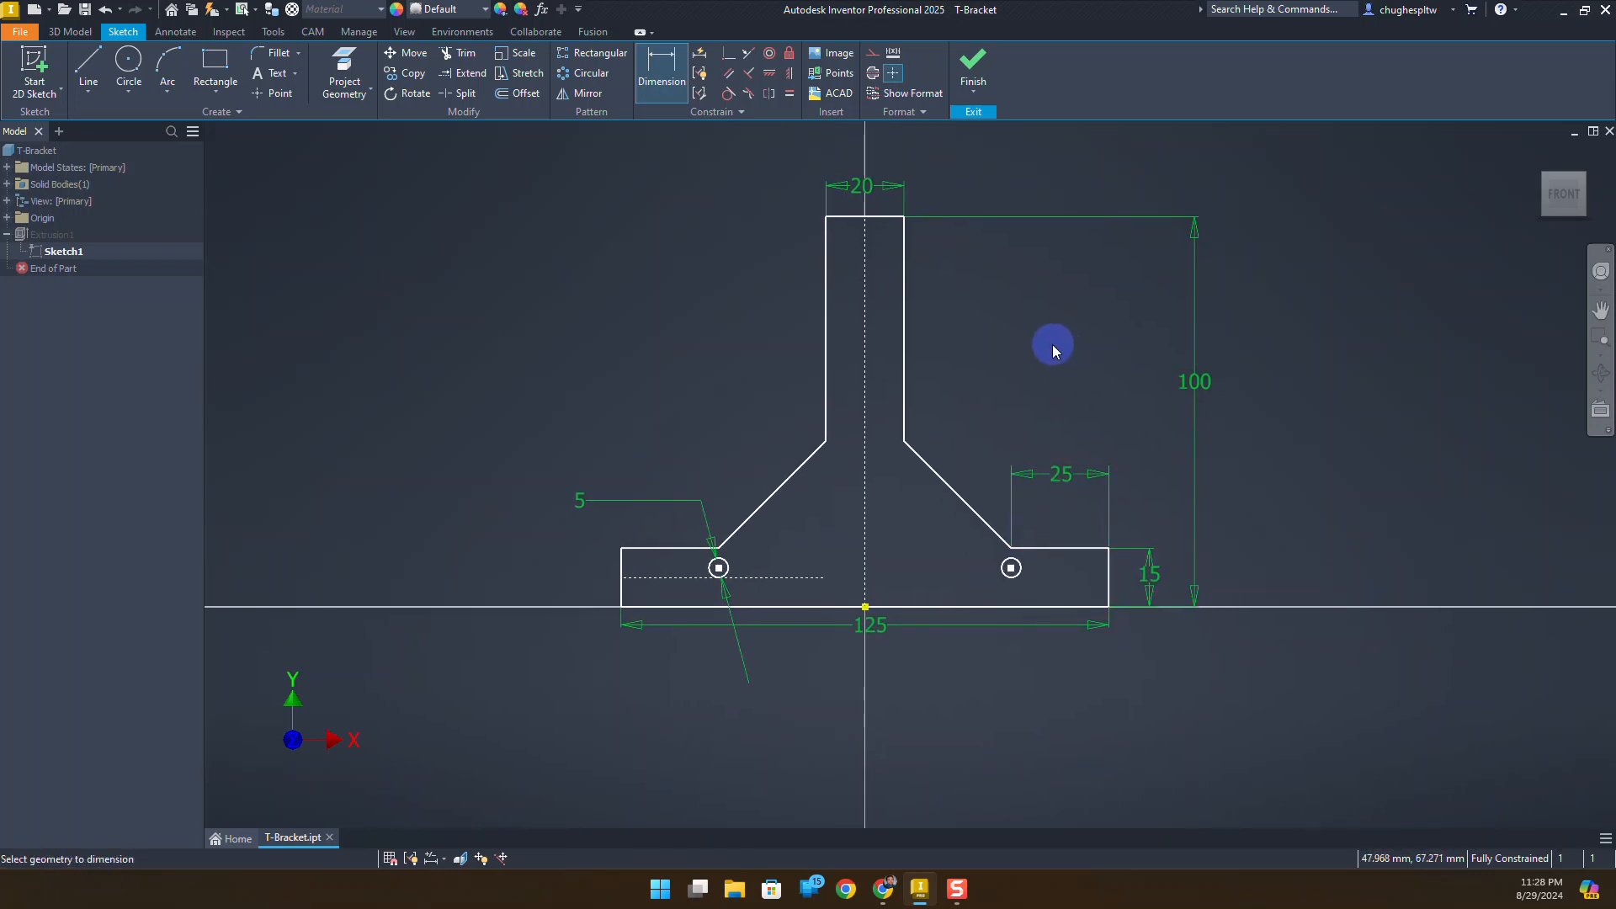
{"action": "double_click", "coordinate": [1048, 476]}
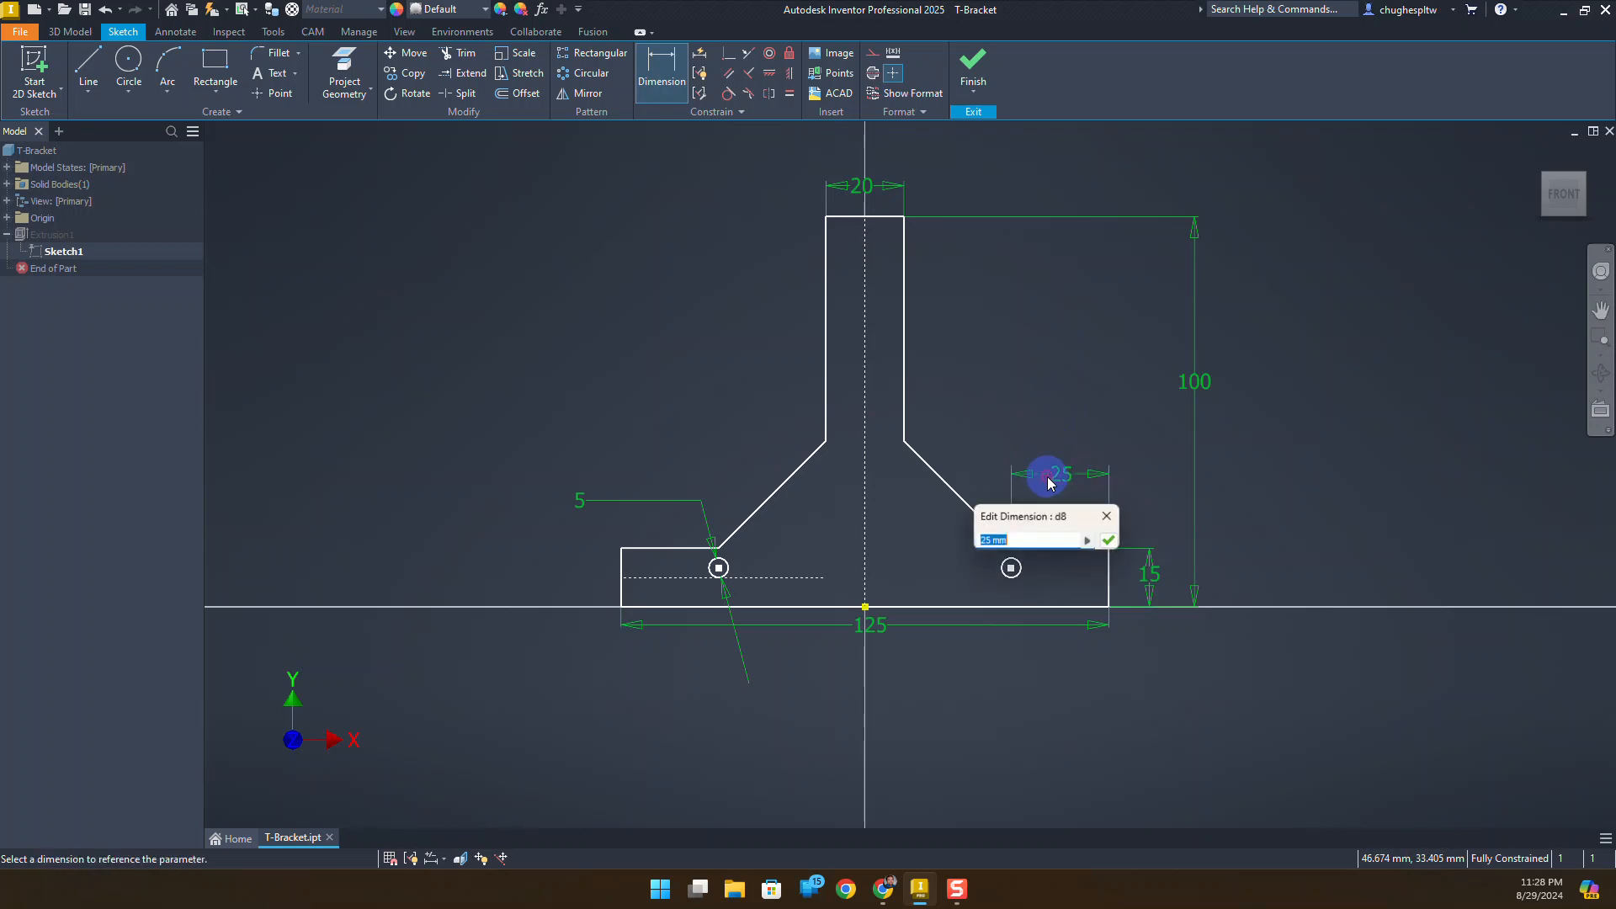
{"action": "type", "text": "35"}
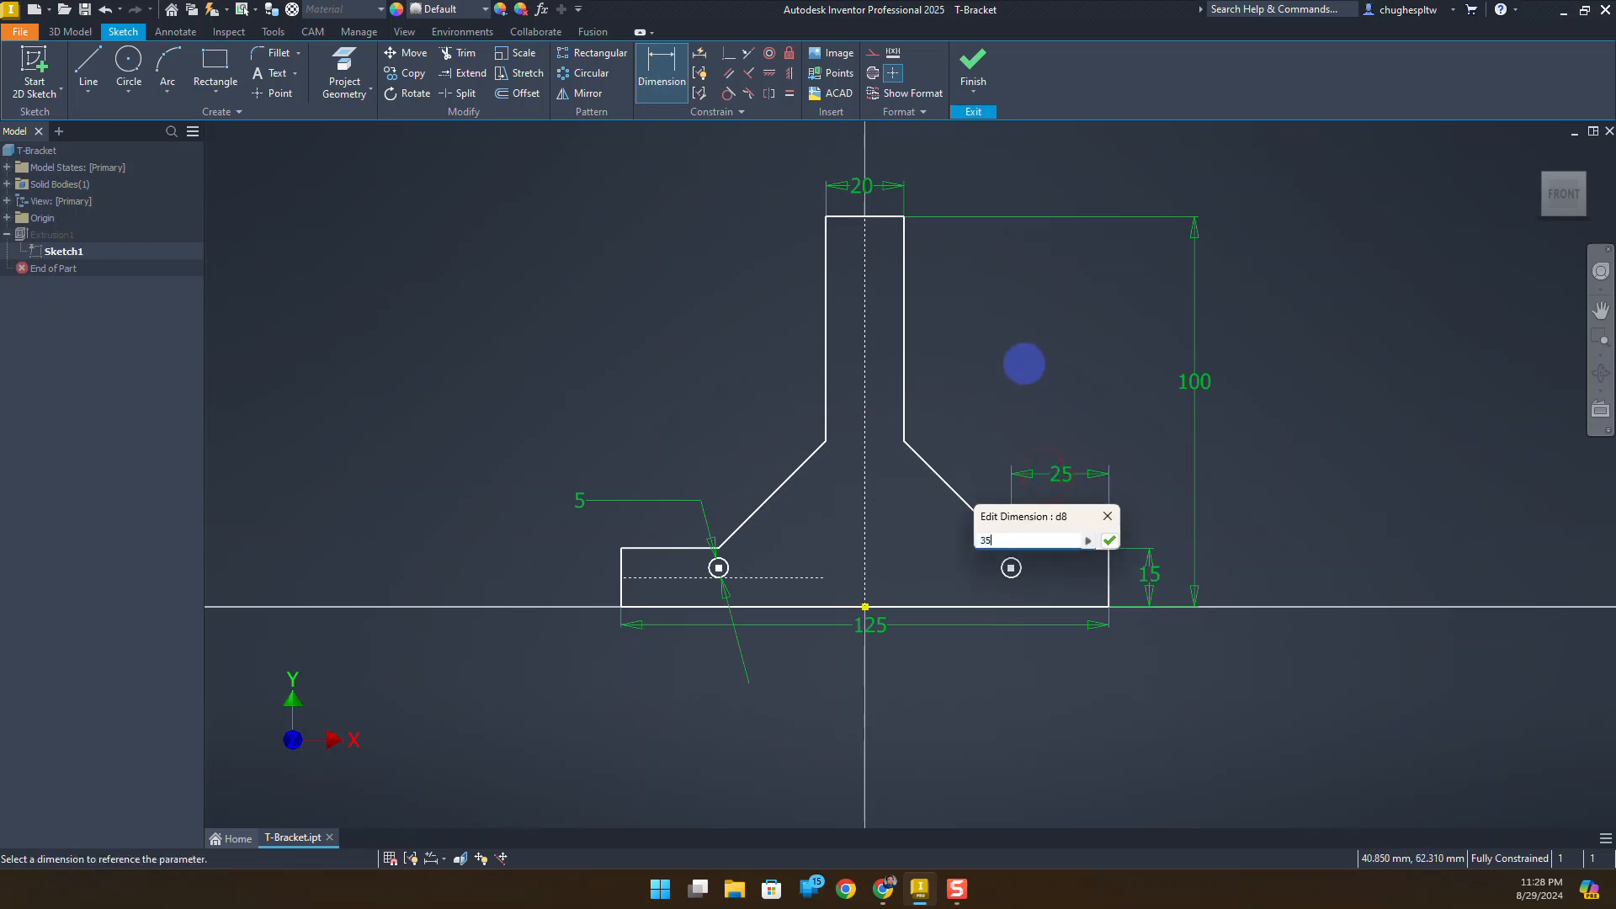
{"action": "key", "text": "Return"}
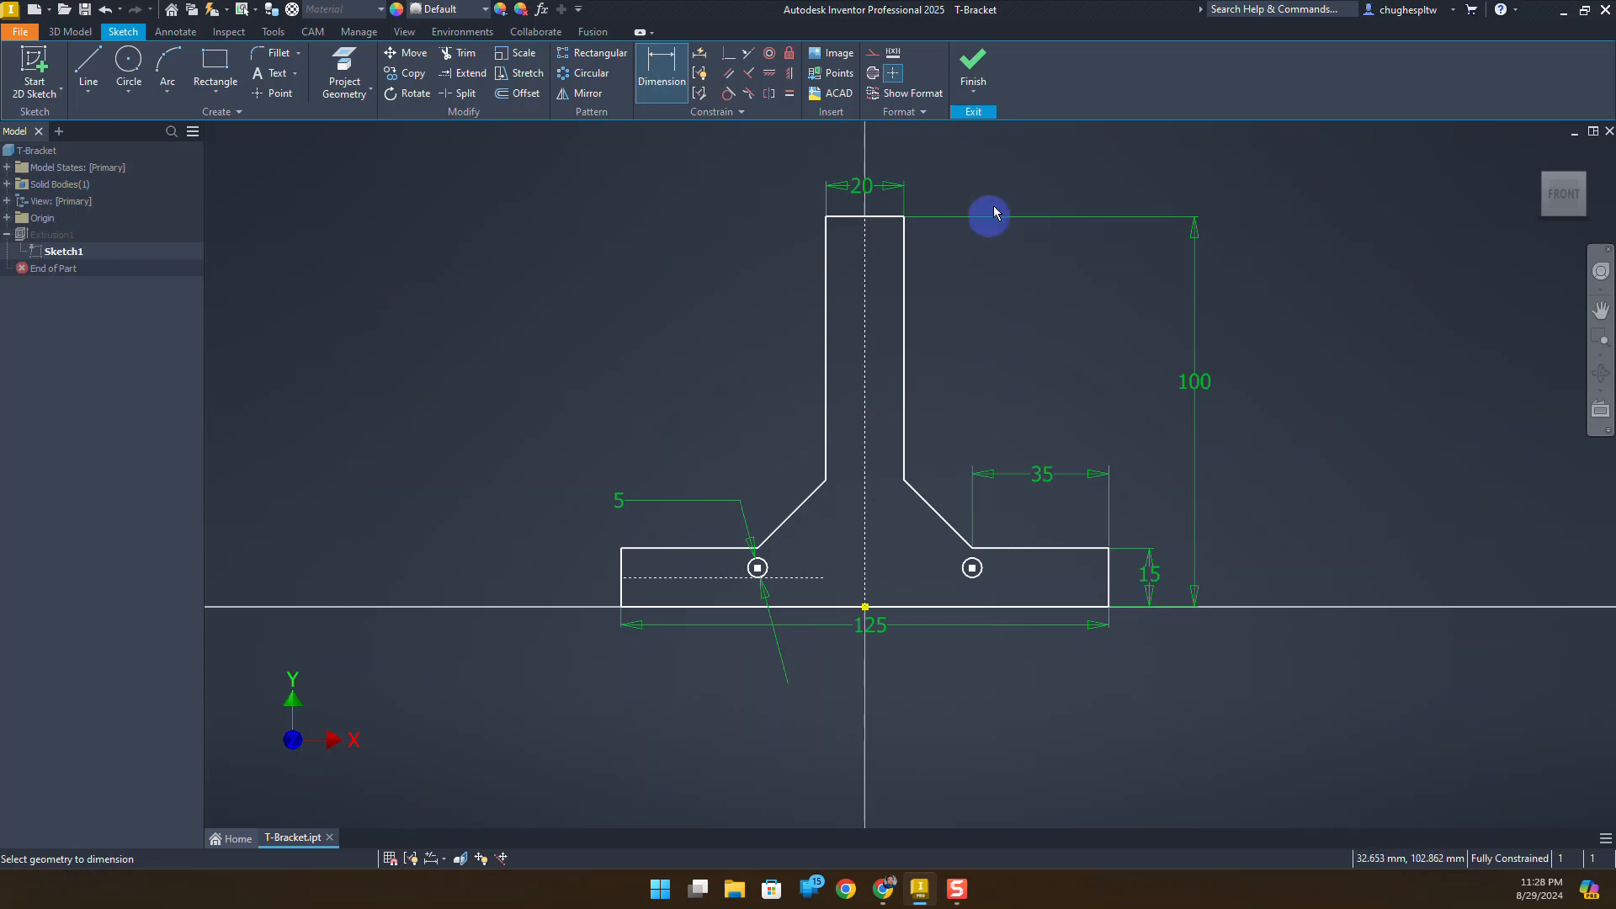
{"action": "left_click", "coordinate": [976, 65]}
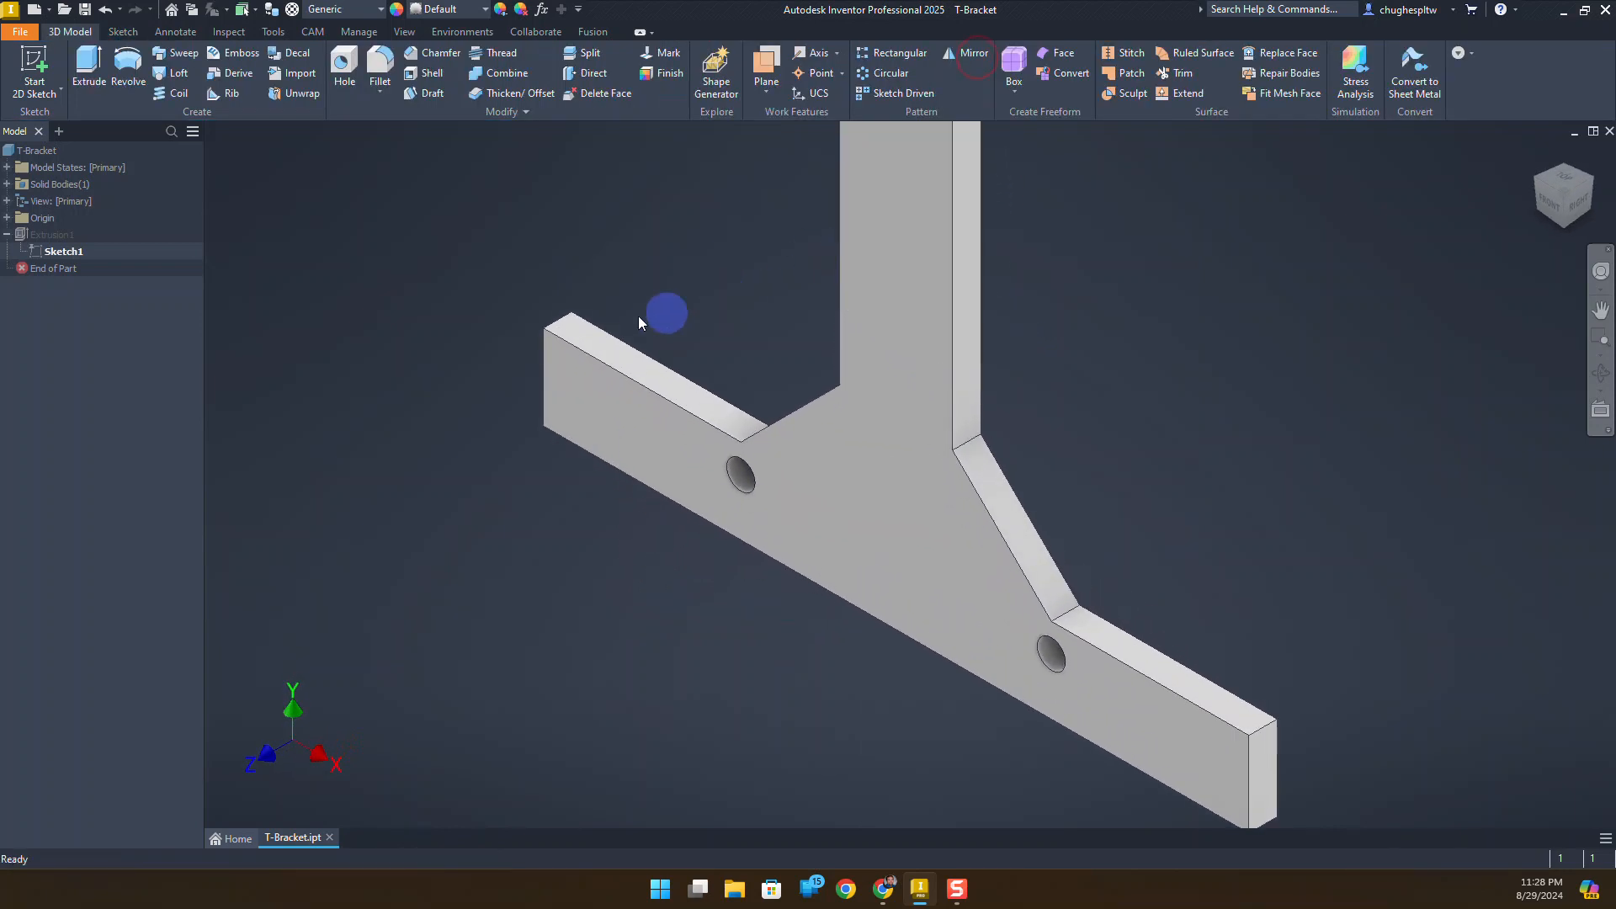
{"action": "scroll", "coordinate": [610, 457], "scroll_direction": "down", "scroll_amount": 5}
{"action": "middle_click_drag", "start_coordinate": [522, 367], "coordinate": [608, 371]}
{"action": "scroll", "coordinate": [761, 420], "scroll_direction": "up", "scroll_amount": 3}
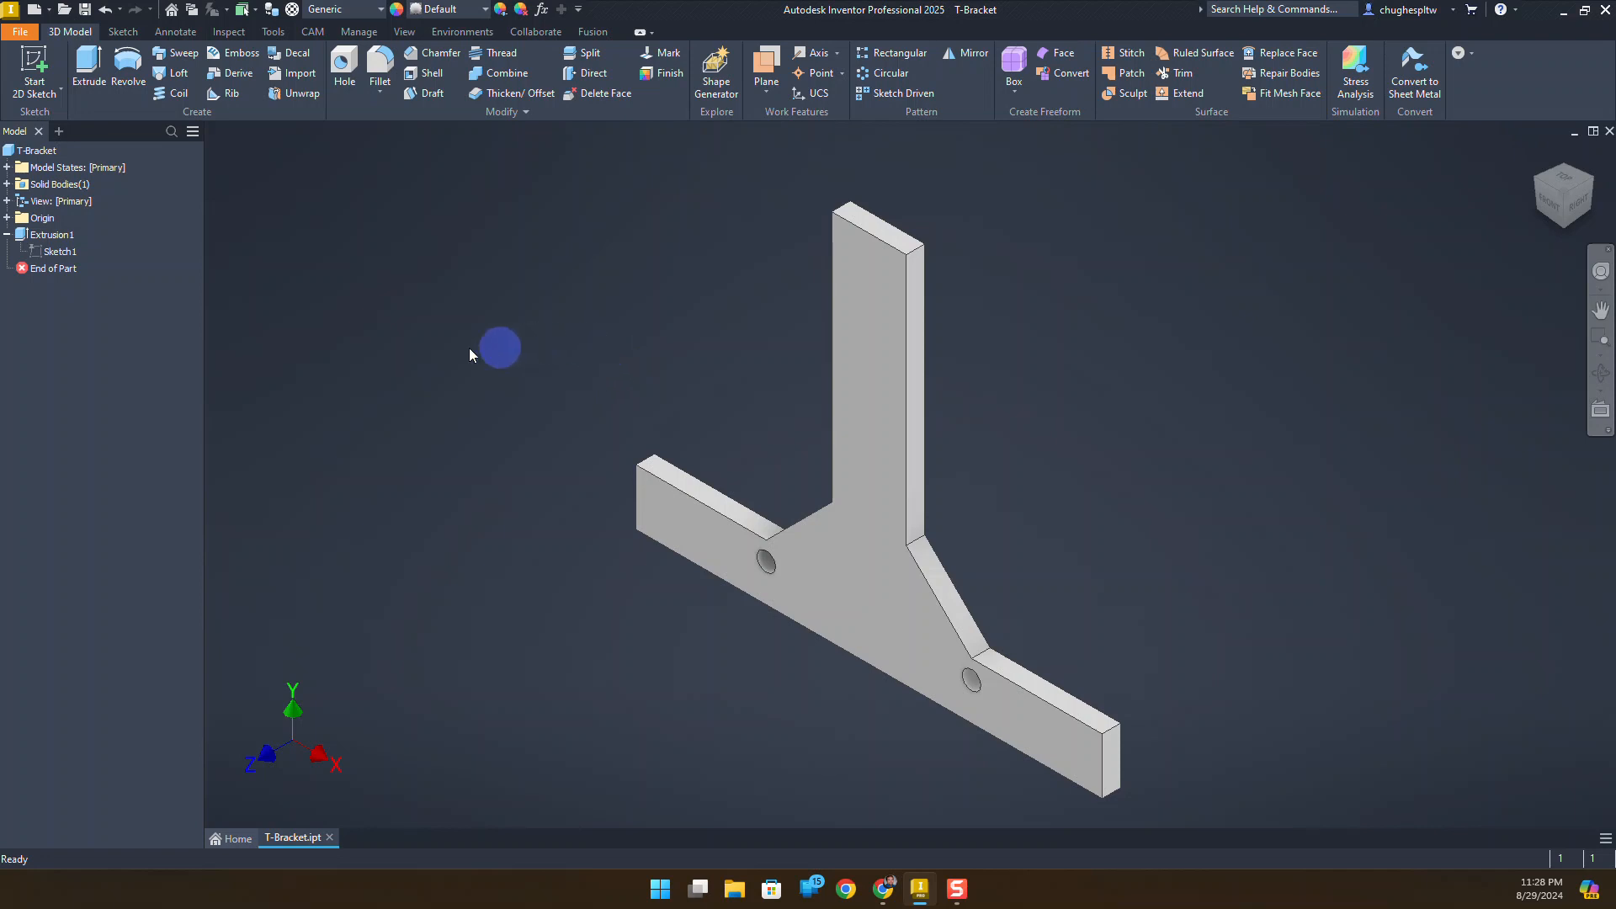
Step: Reopen the extrusion's sketch for editing and set the overall base width to 100 mm
{"action": "left_click", "coordinate": [7, 235]}
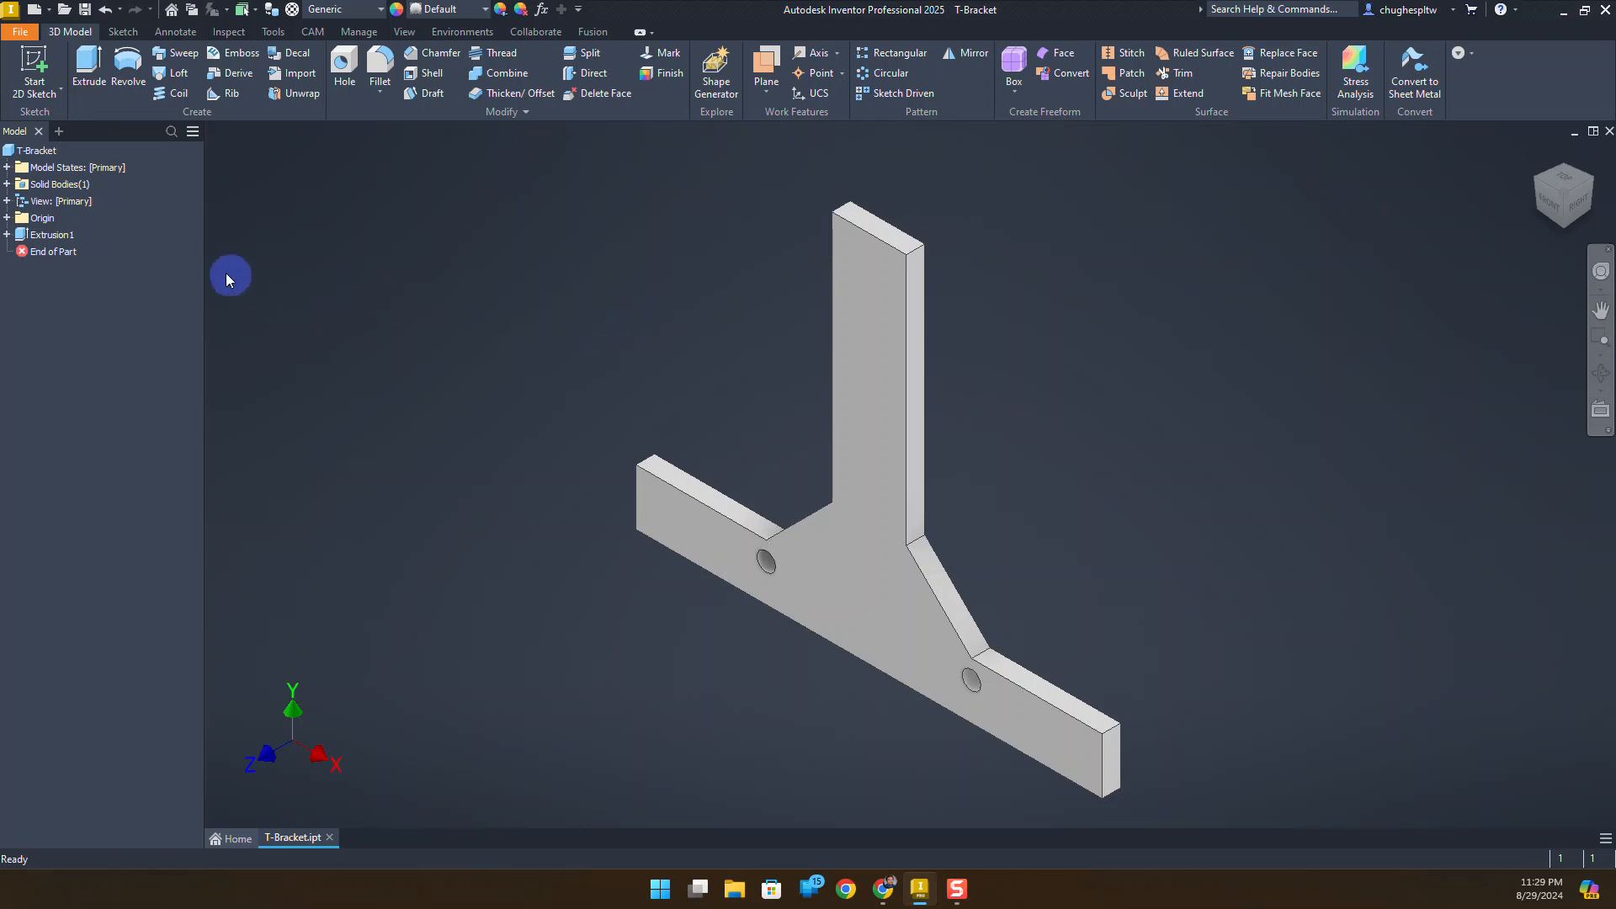
{"action": "right_click", "coordinate": [62, 236]}
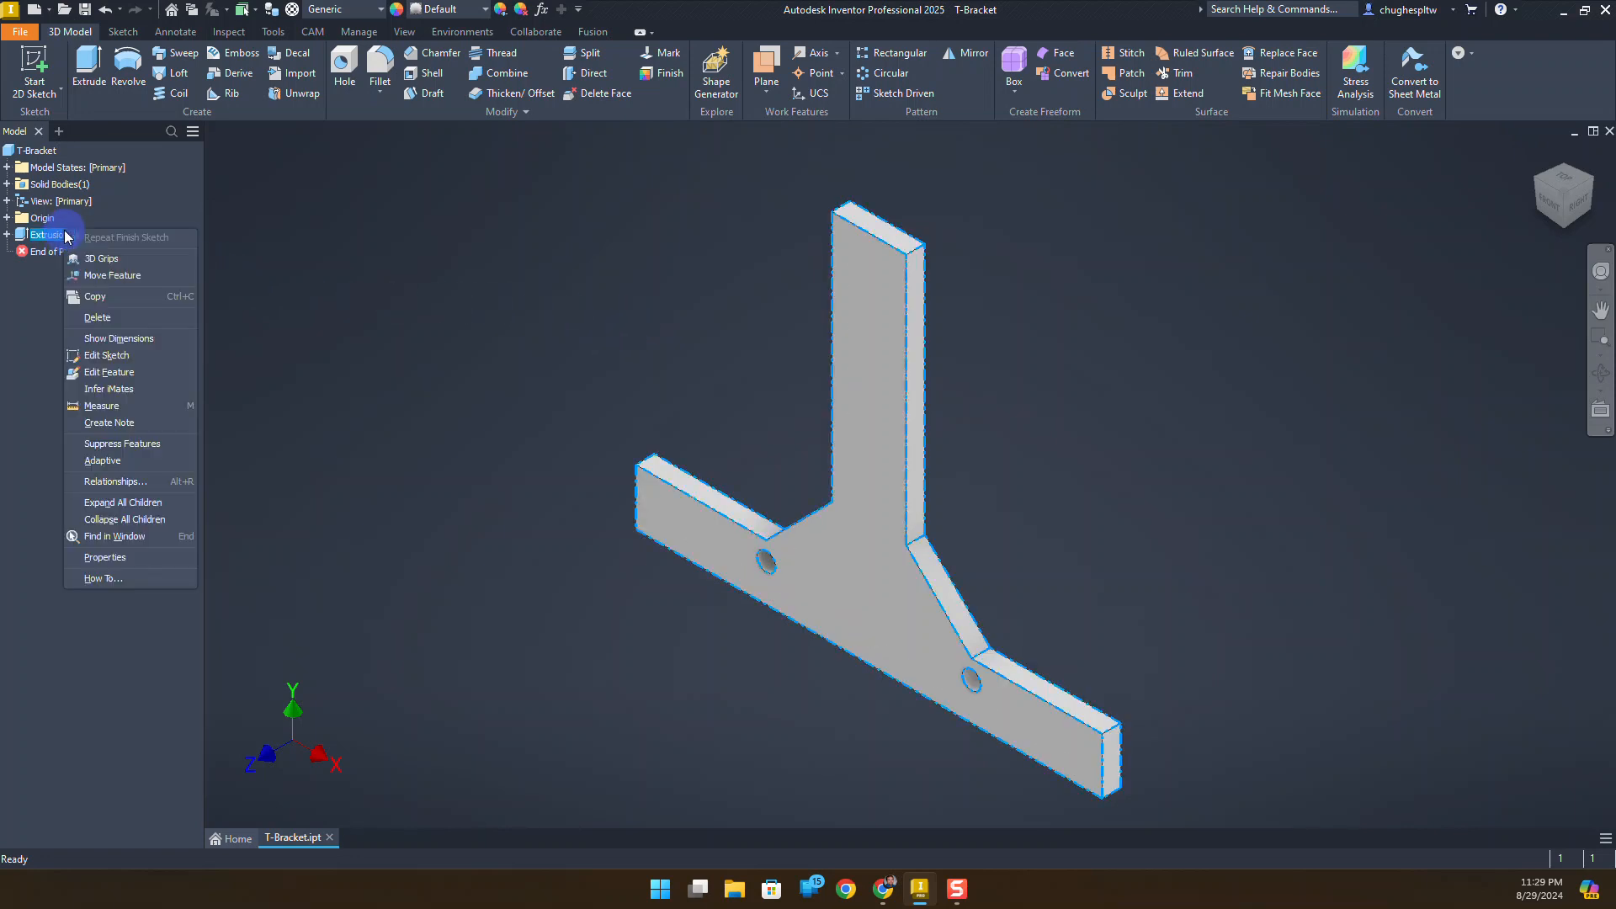
{"action": "left_click", "coordinate": [116, 356]}
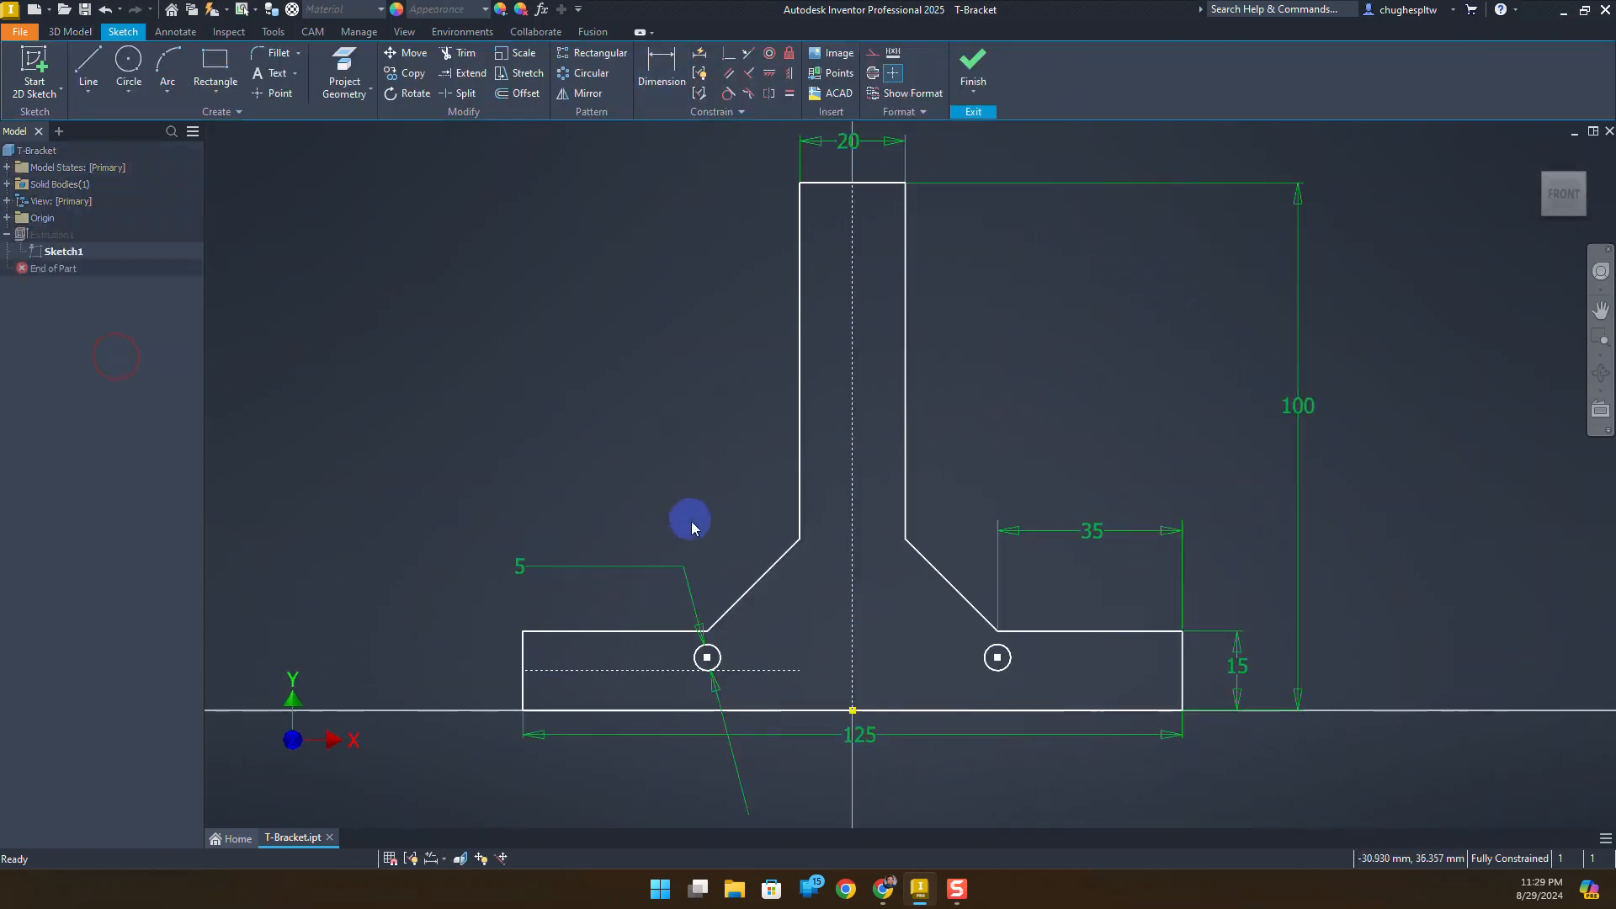
{"action": "double_click", "coordinate": [847, 739]}
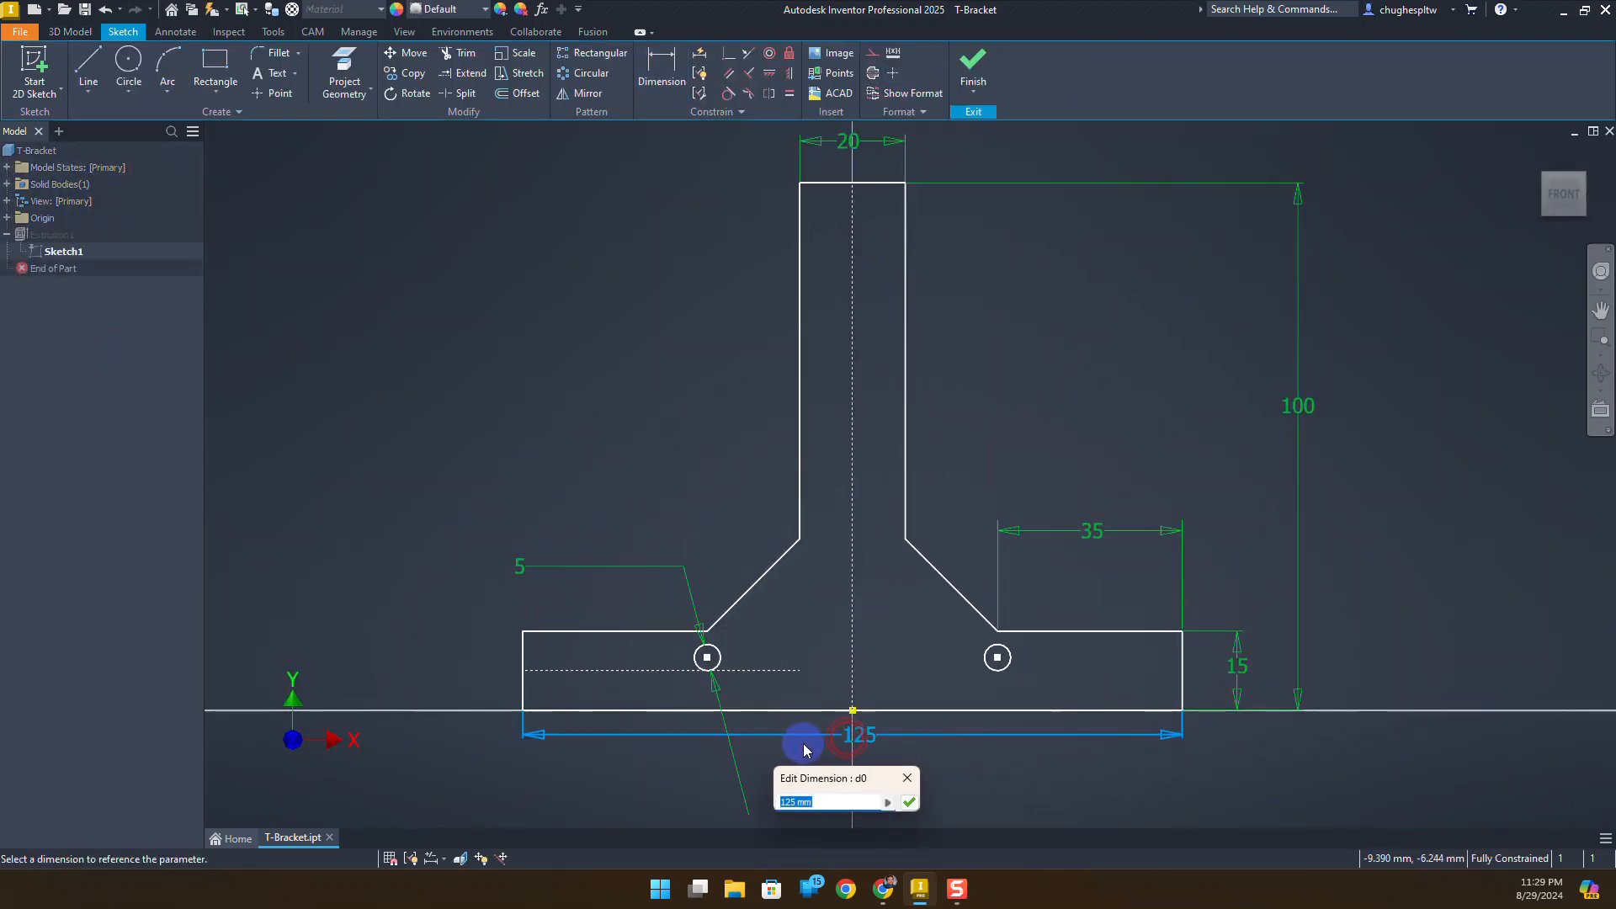
{"action": "type", "text": "100"}
{"action": "key", "text": "Return"}
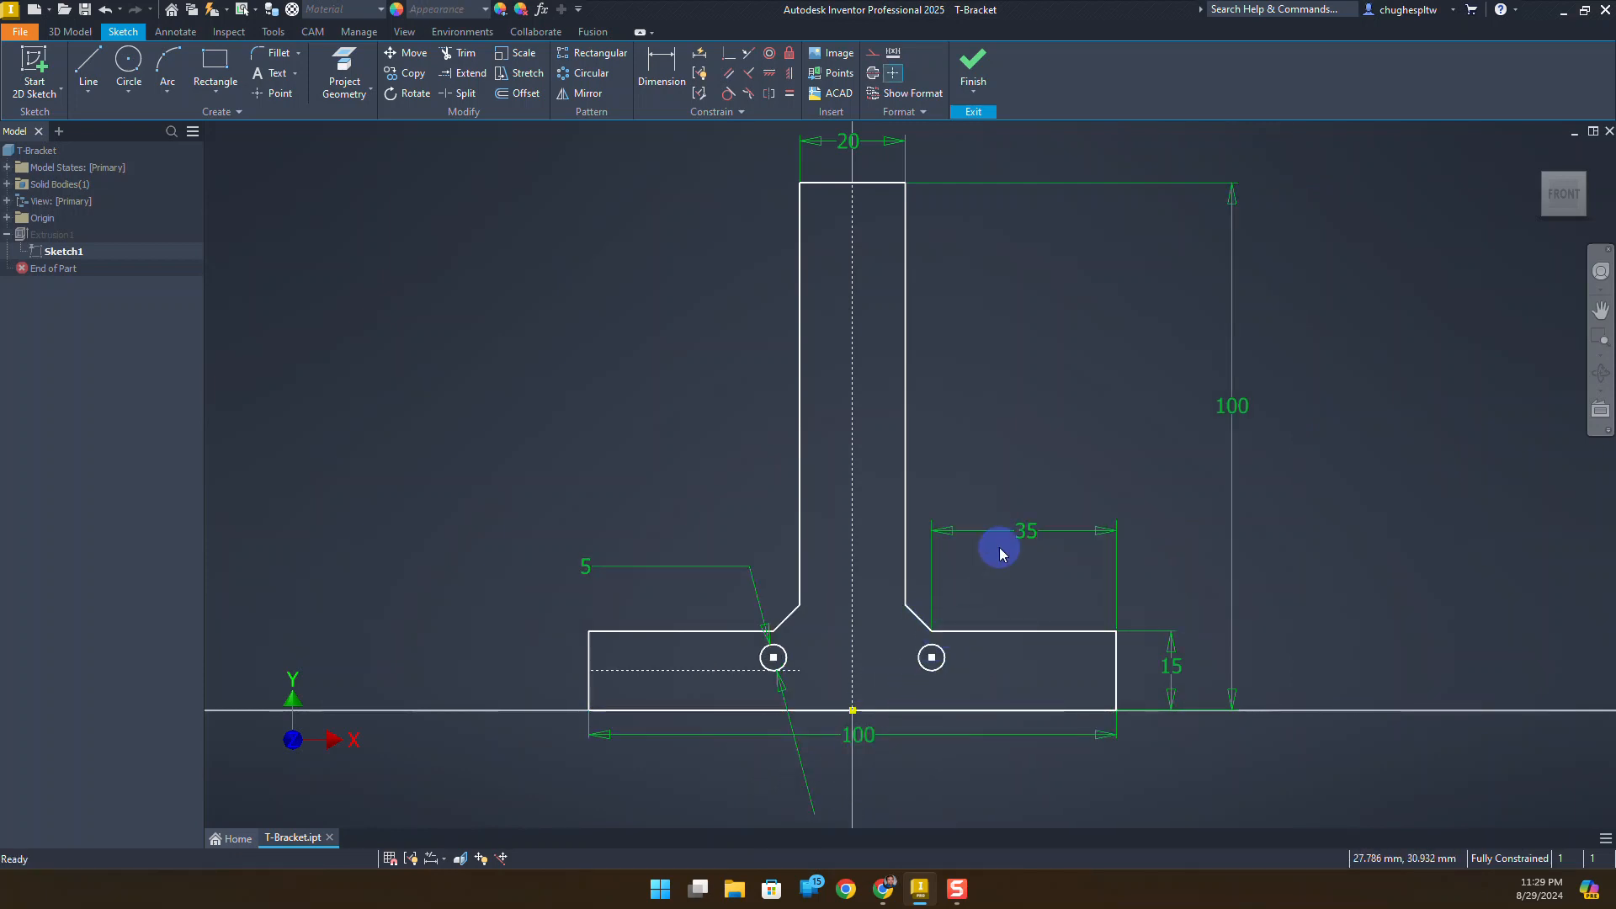
Step: Set the dimension of the base's right arm edge to 25 mm
{"action": "double_click", "coordinate": [1027, 533]}
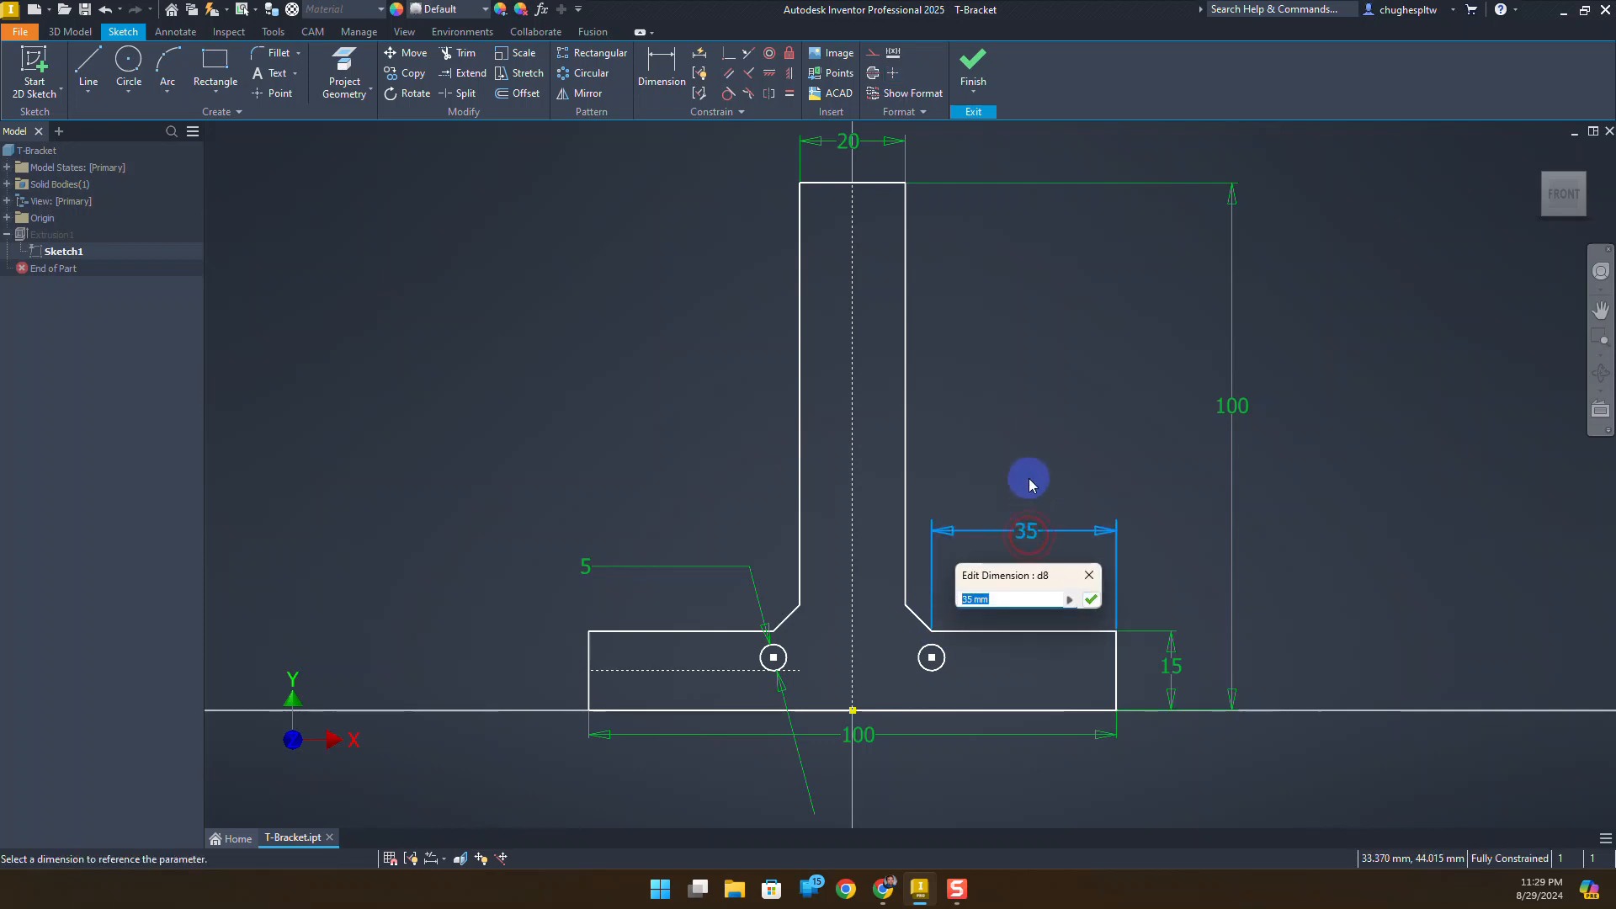
{"action": "type", "text": "25"}
{"action": "key", "text": "Return"}
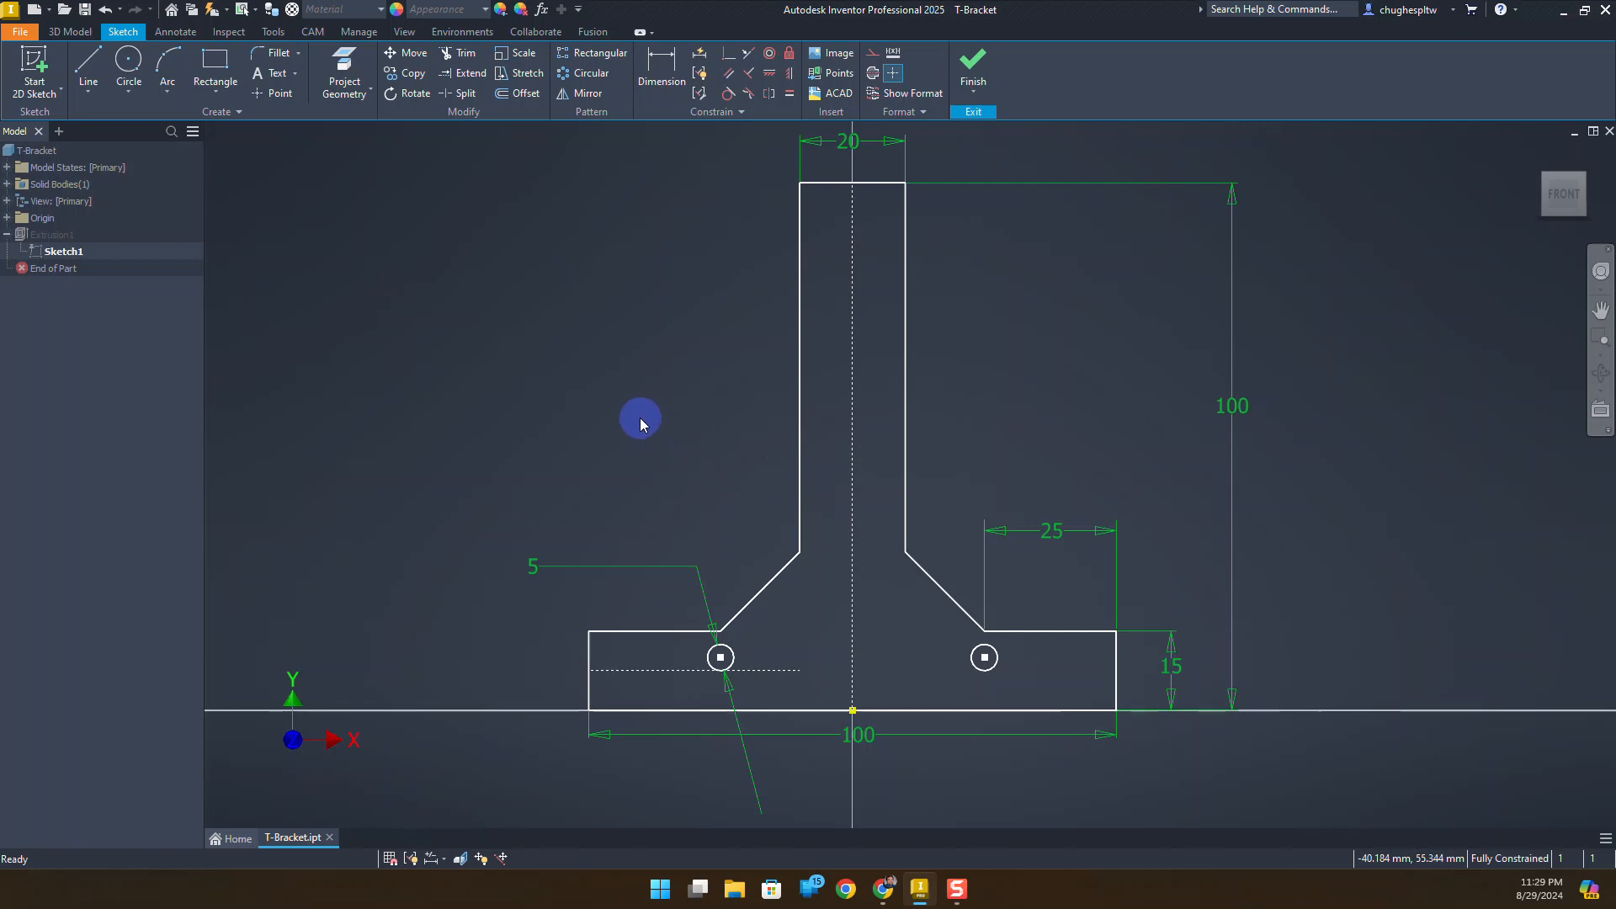
Step: Set the overall width of the bracket's base to 125 mm
{"action": "double_click", "coordinate": [857, 746]}
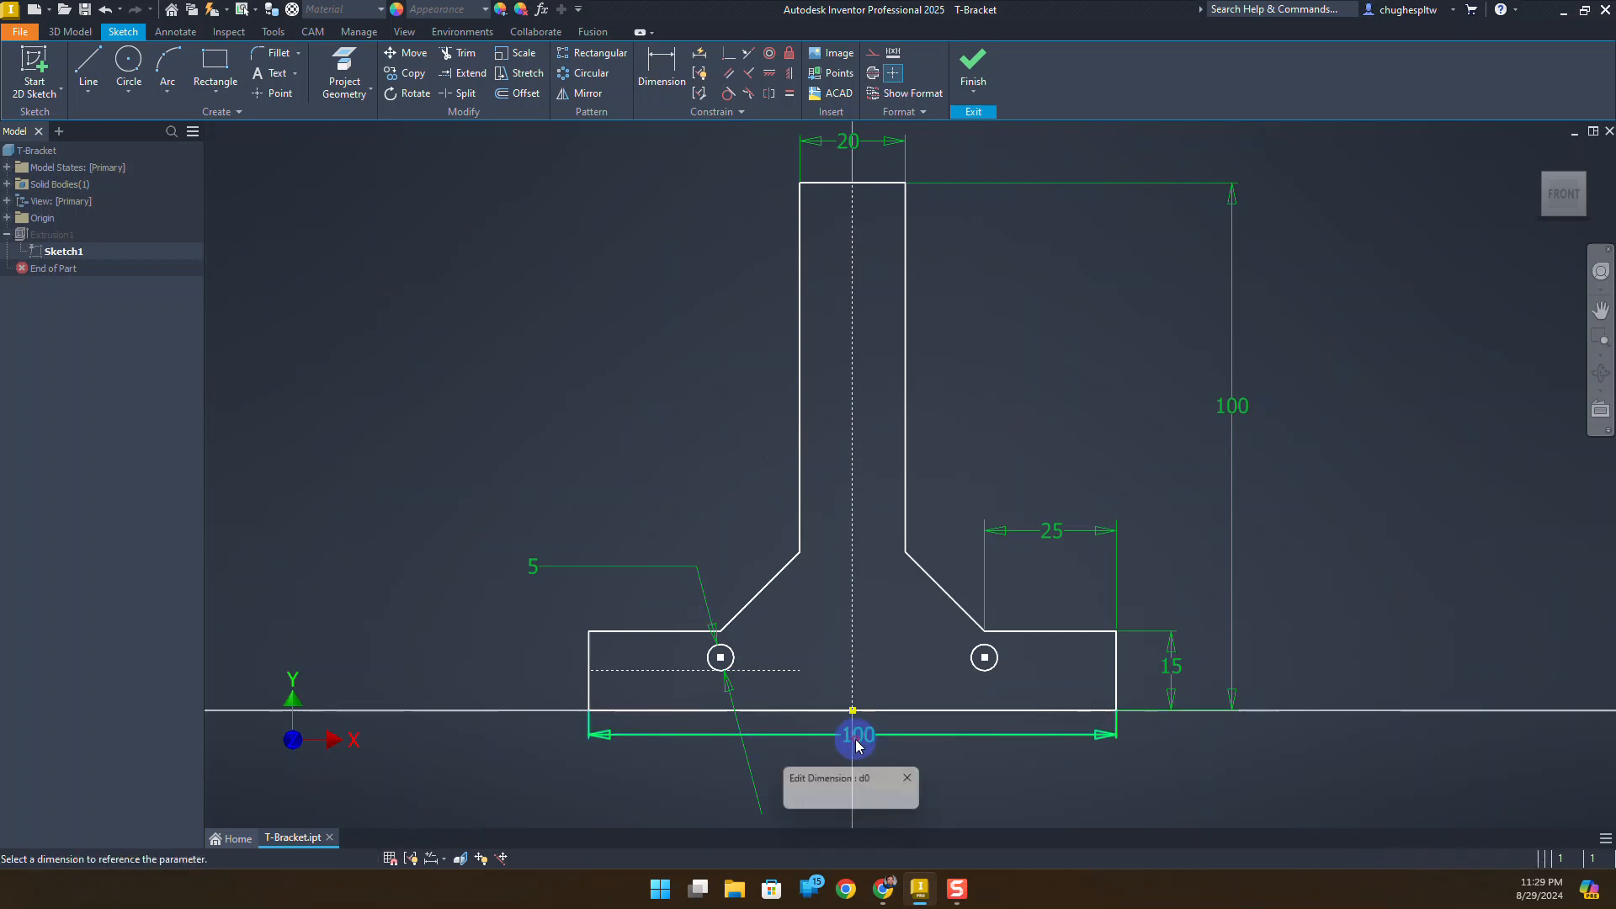
{"action": "type", "text": "125"}
{"action": "key", "text": "Return"}
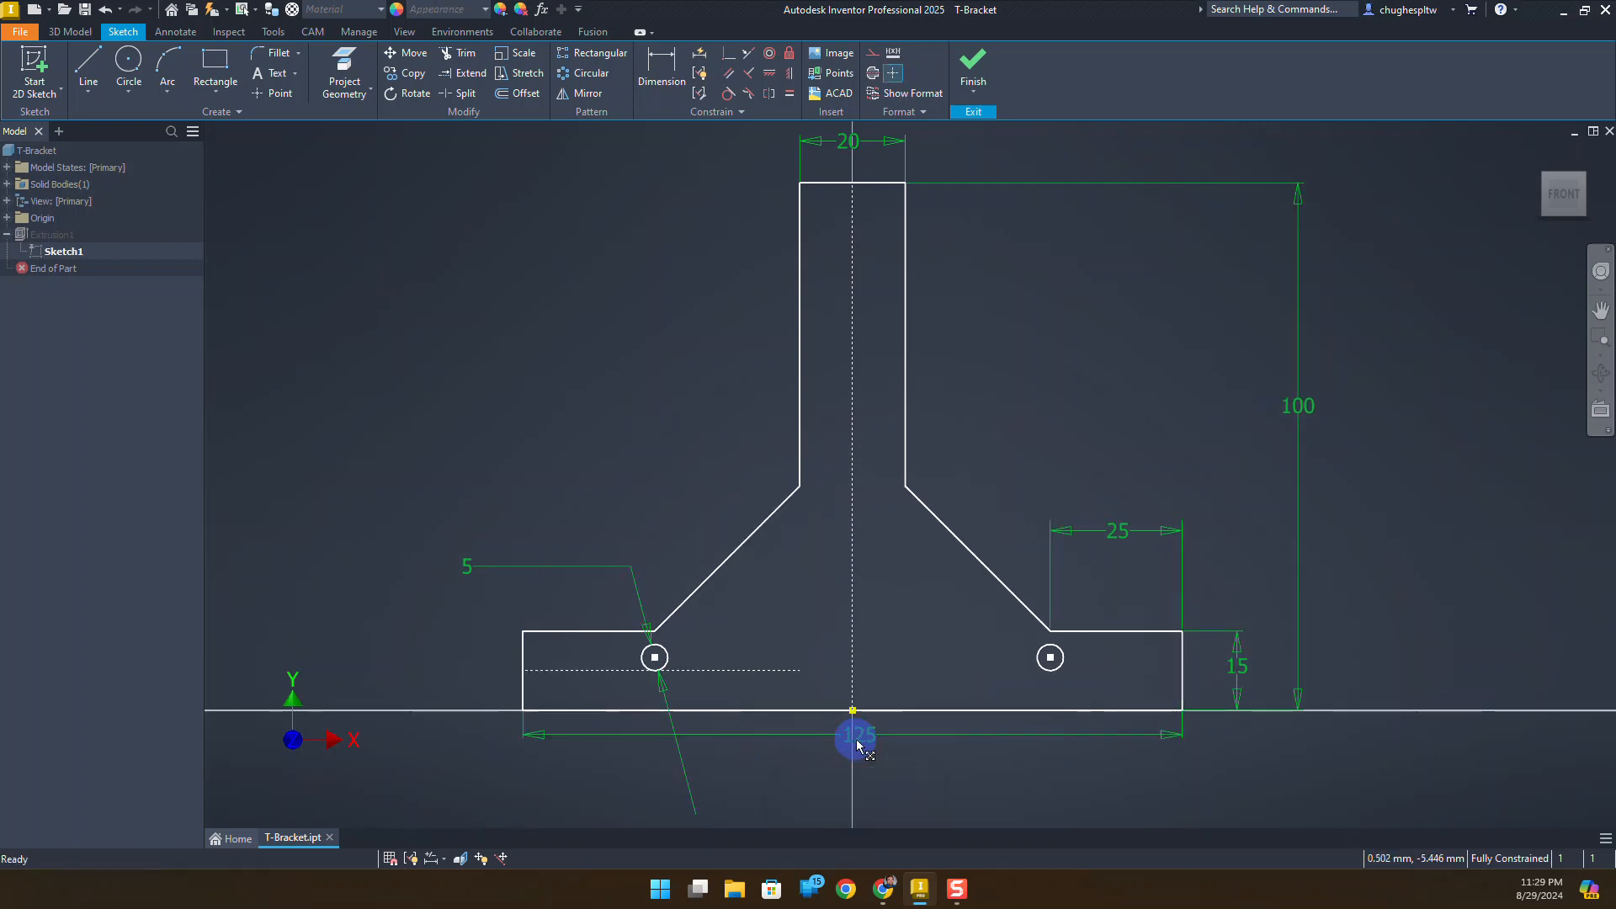
Step: Set the base's right arm edge dimension to 30 mm and finish the sketch
{"action": "double_click", "coordinate": [1116, 532]}
{"action": "key", "text": "Return"}
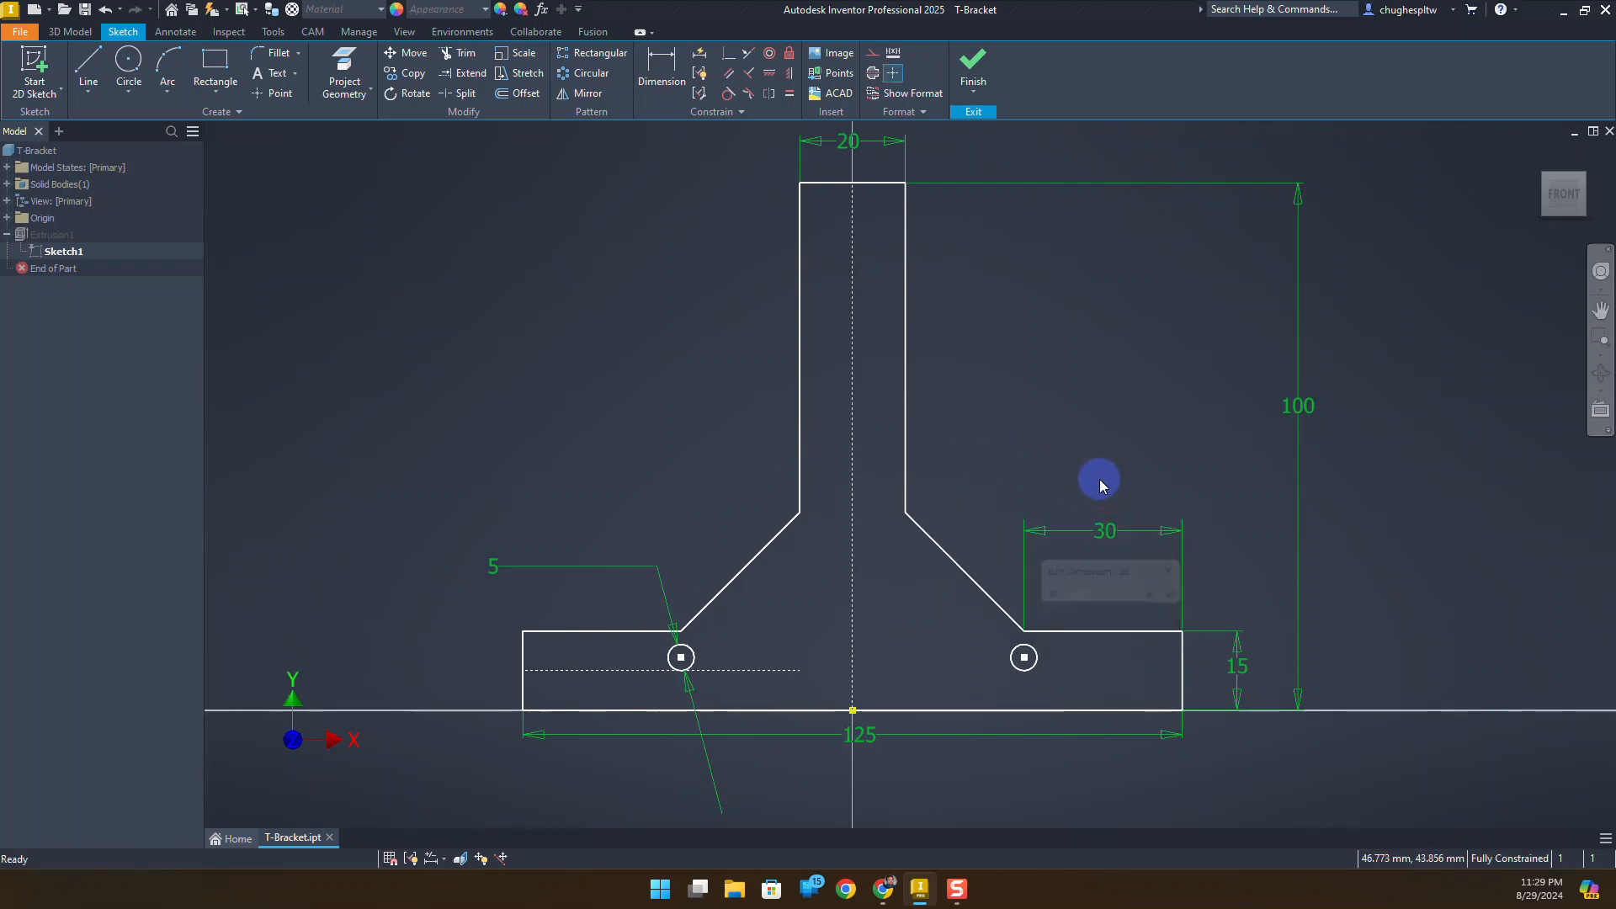
{"action": "left_click", "coordinate": [973, 93]}
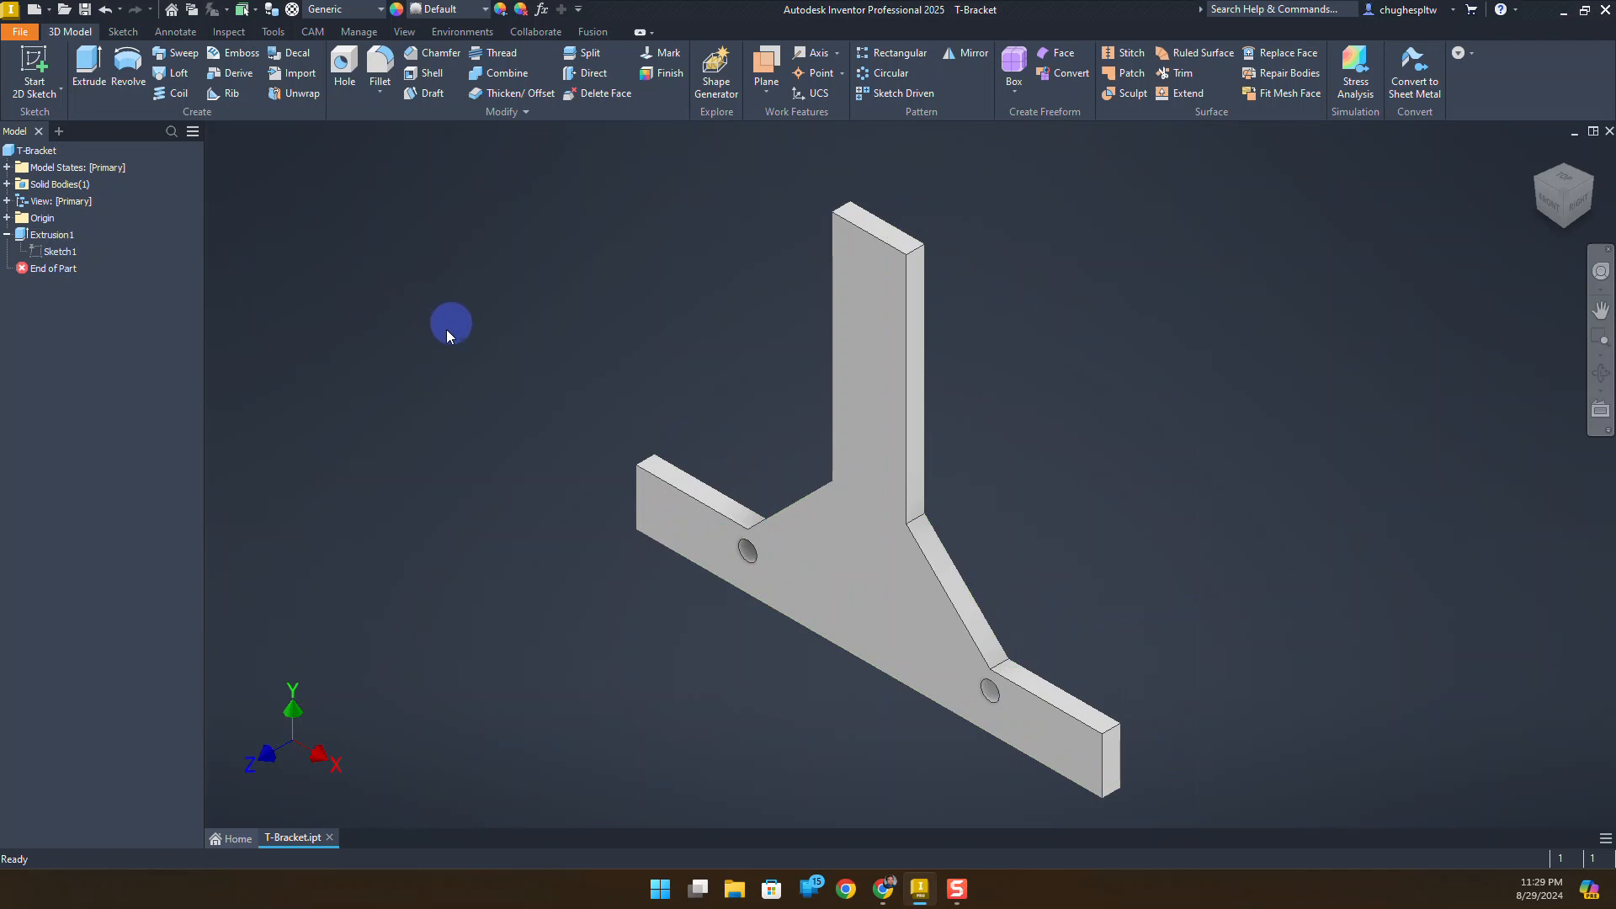
Step: Reopen the bracket's sketch, set the base's right arm edge dimension to 35 mm, and return to the solid model
{"action": "right_click", "coordinate": [61, 251]}
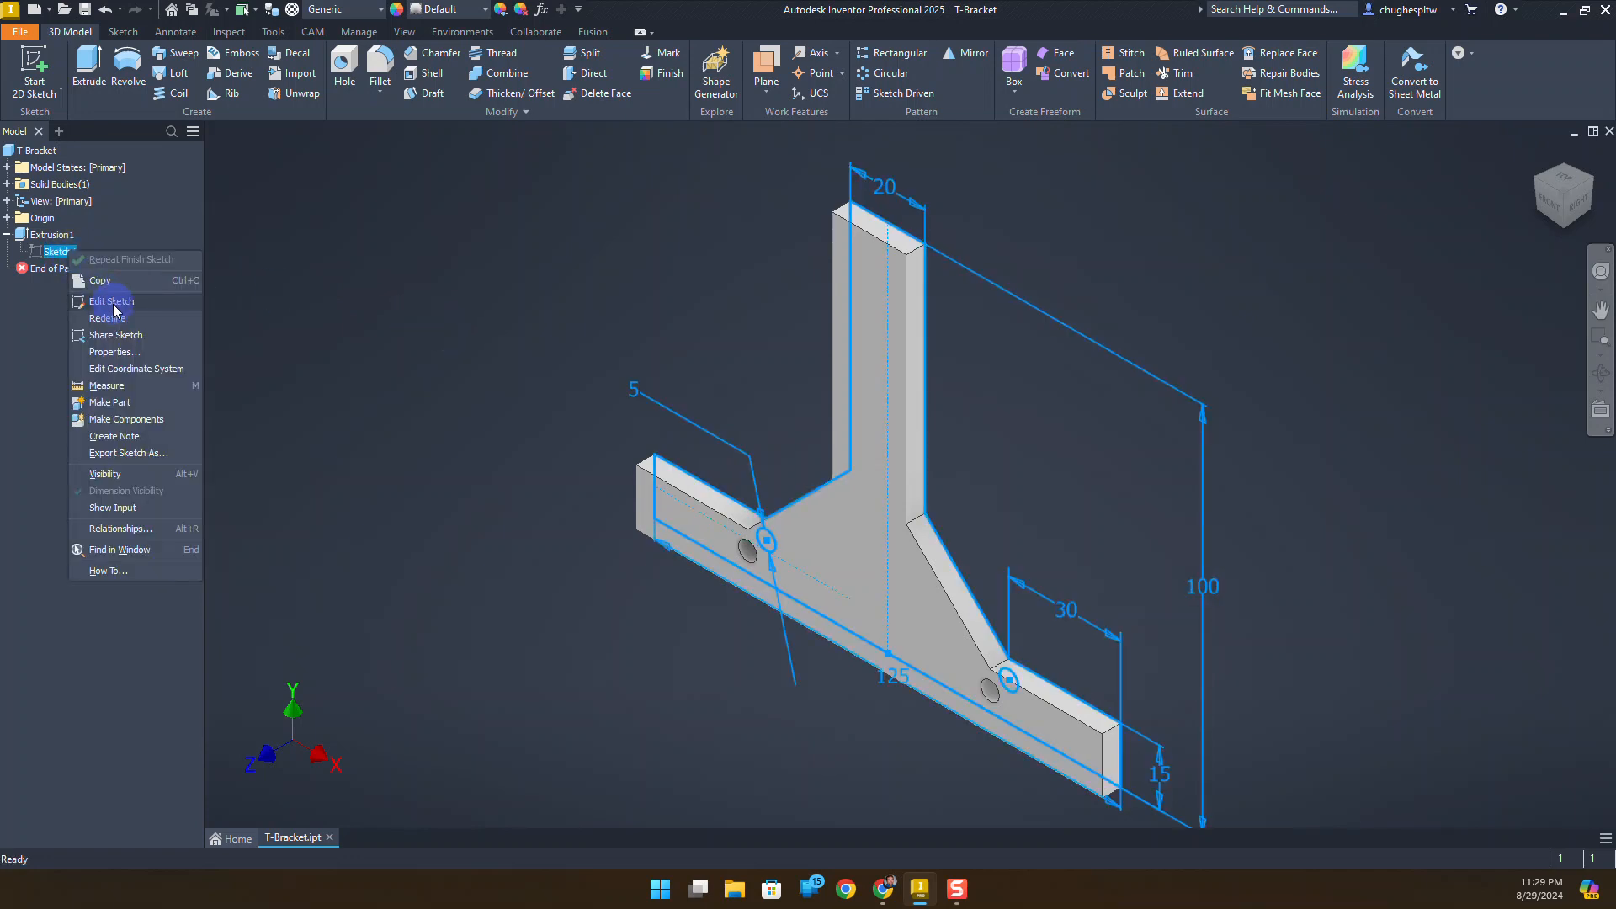
{"action": "left_click", "coordinate": [112, 304]}
{"action": "double_click", "coordinate": [1123, 530]}
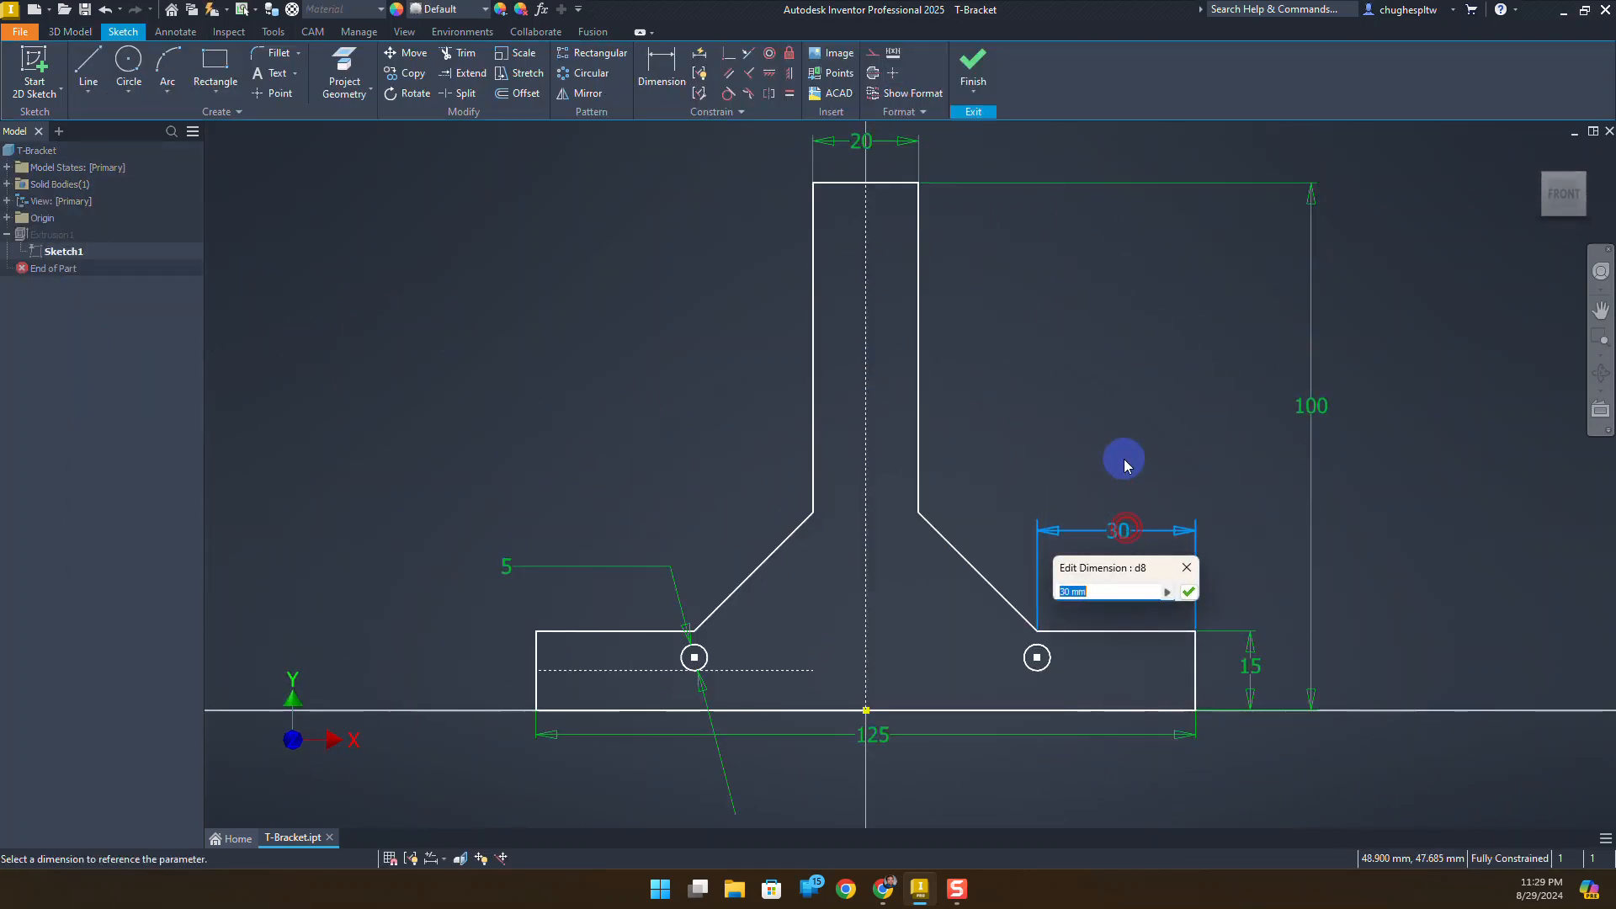
{"action": "type", "text": "35"}
{"action": "key", "text": "Return"}
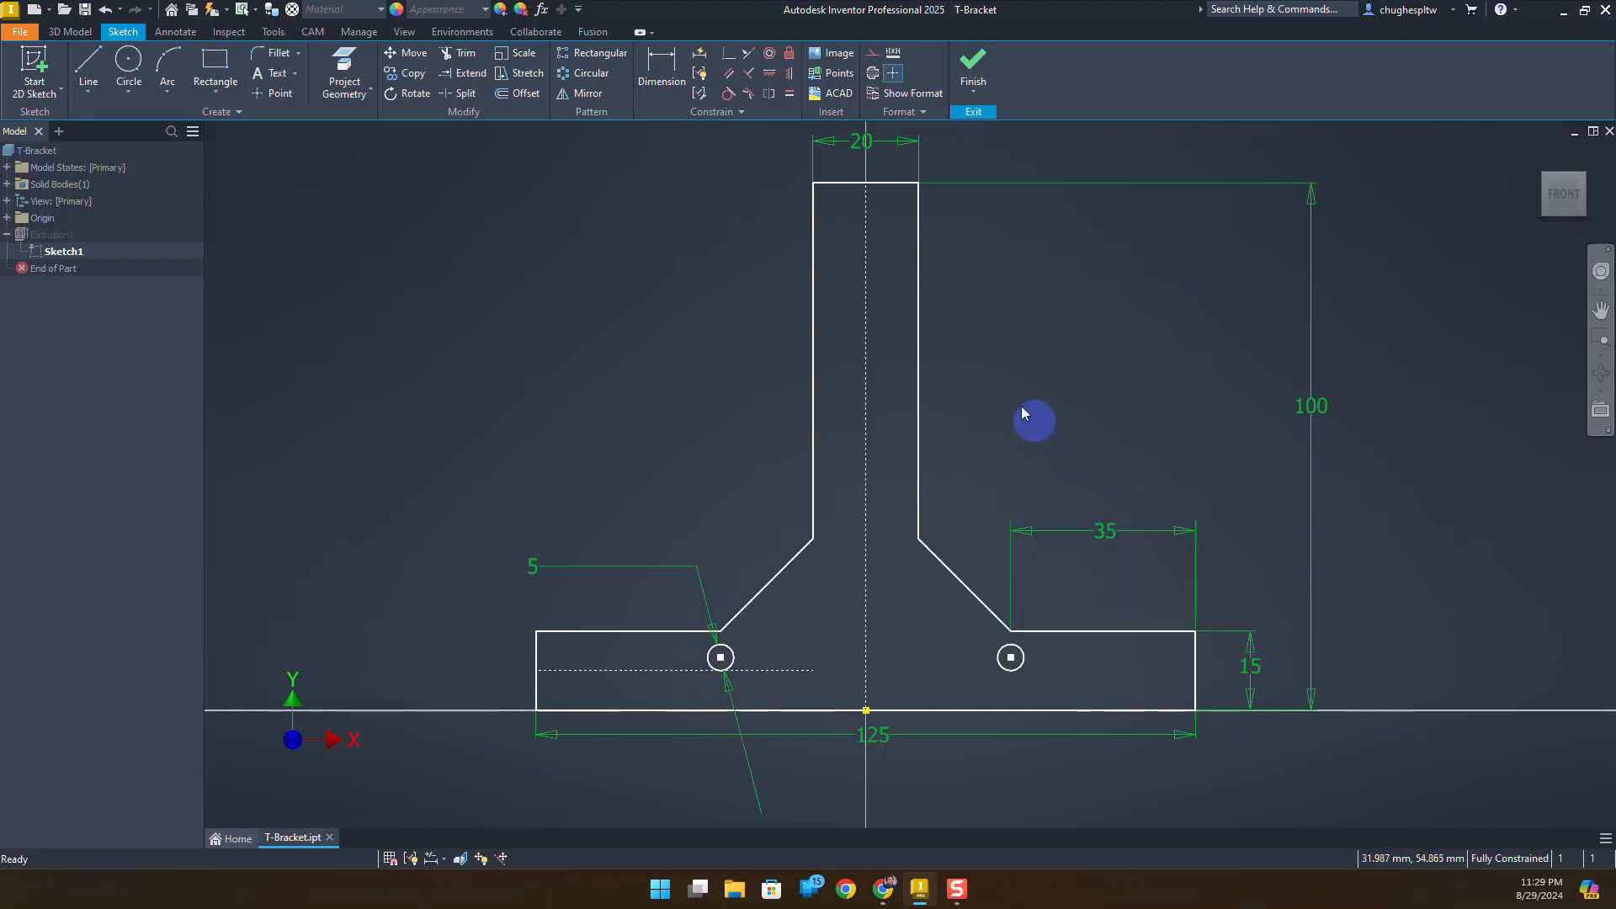
{"action": "left_click", "coordinate": [973, 97]}
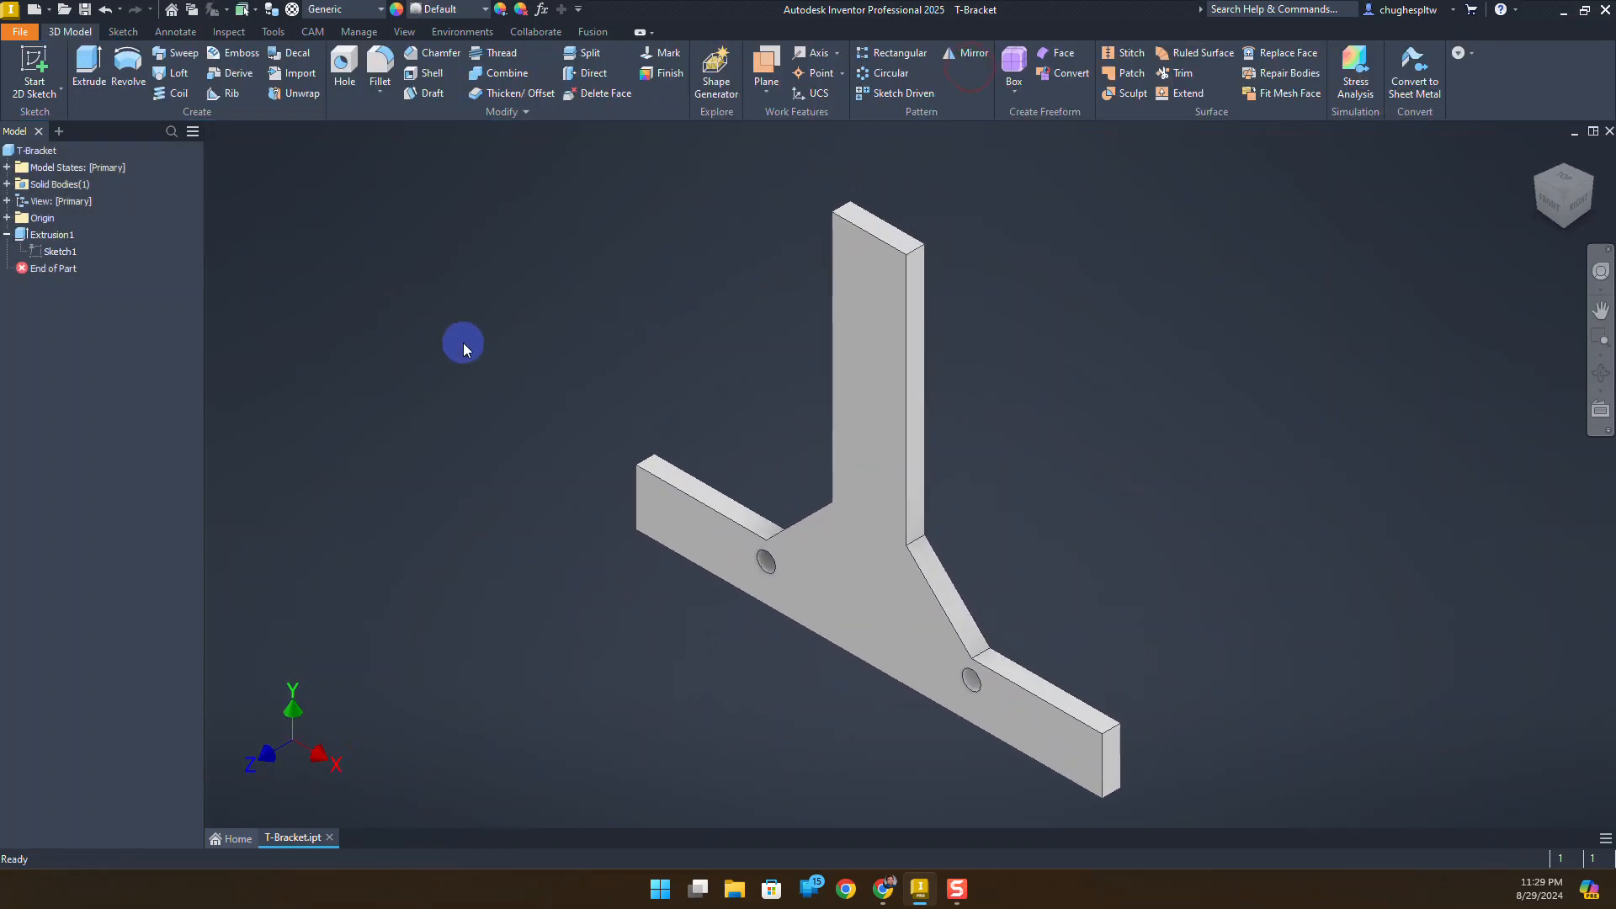